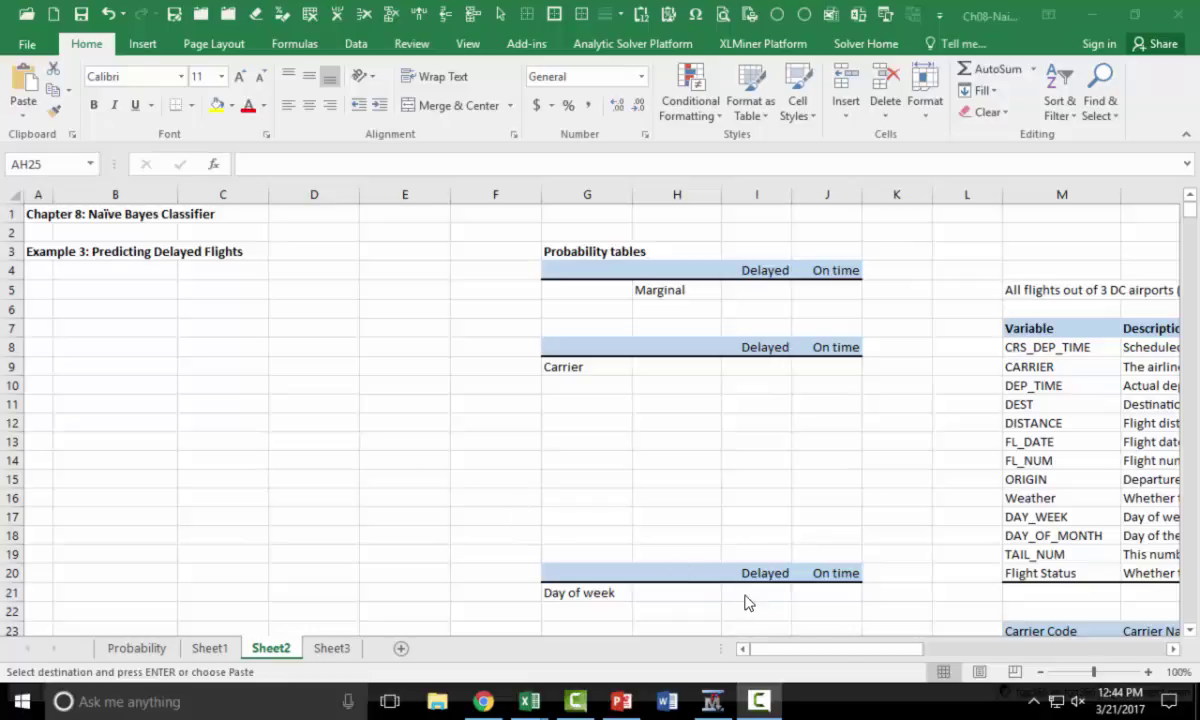
{"action": "left_click_drag", "start_coordinate": [857, 655], "coordinate": [1095, 671]}
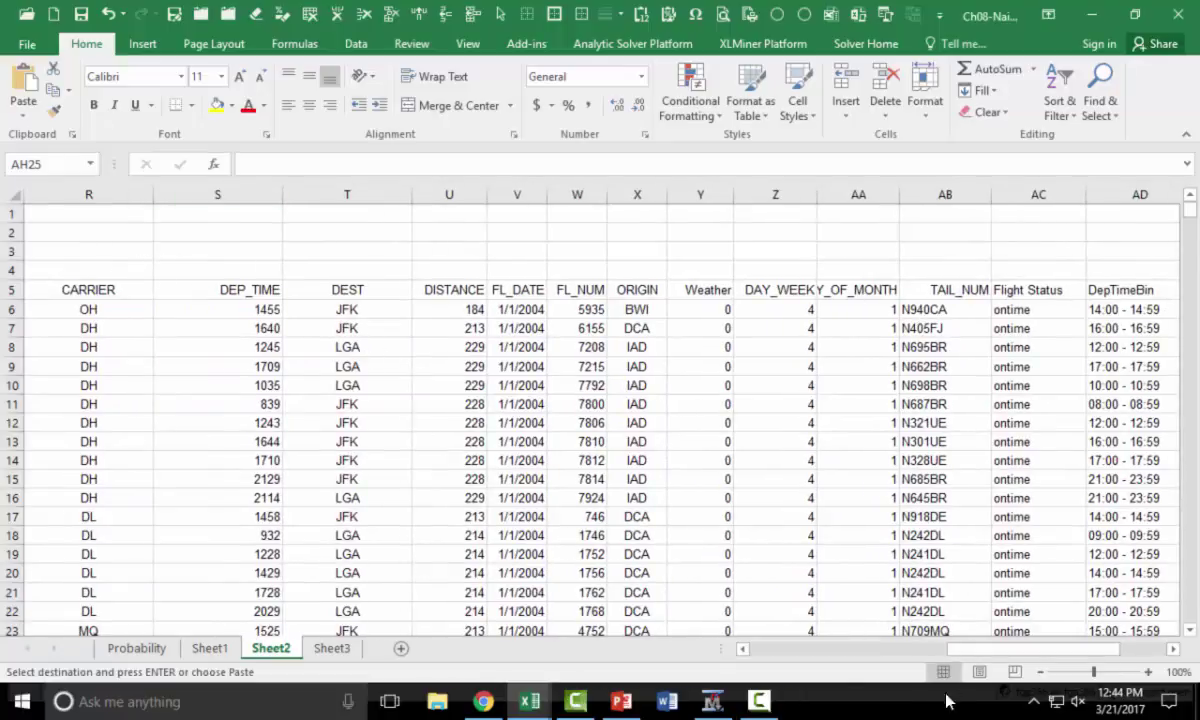
{"action": "left_click_drag", "start_coordinate": [990, 650], "coordinate": [785, 656]}
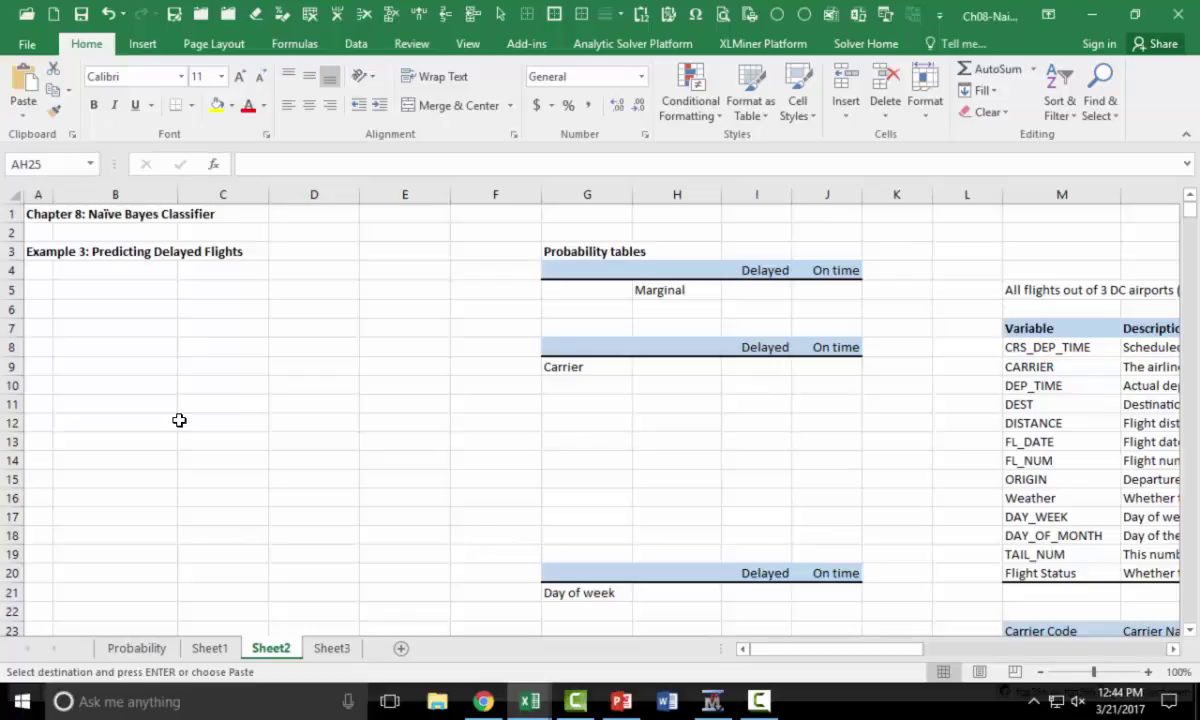
{"action": "left_click", "coordinate": [67, 286]}
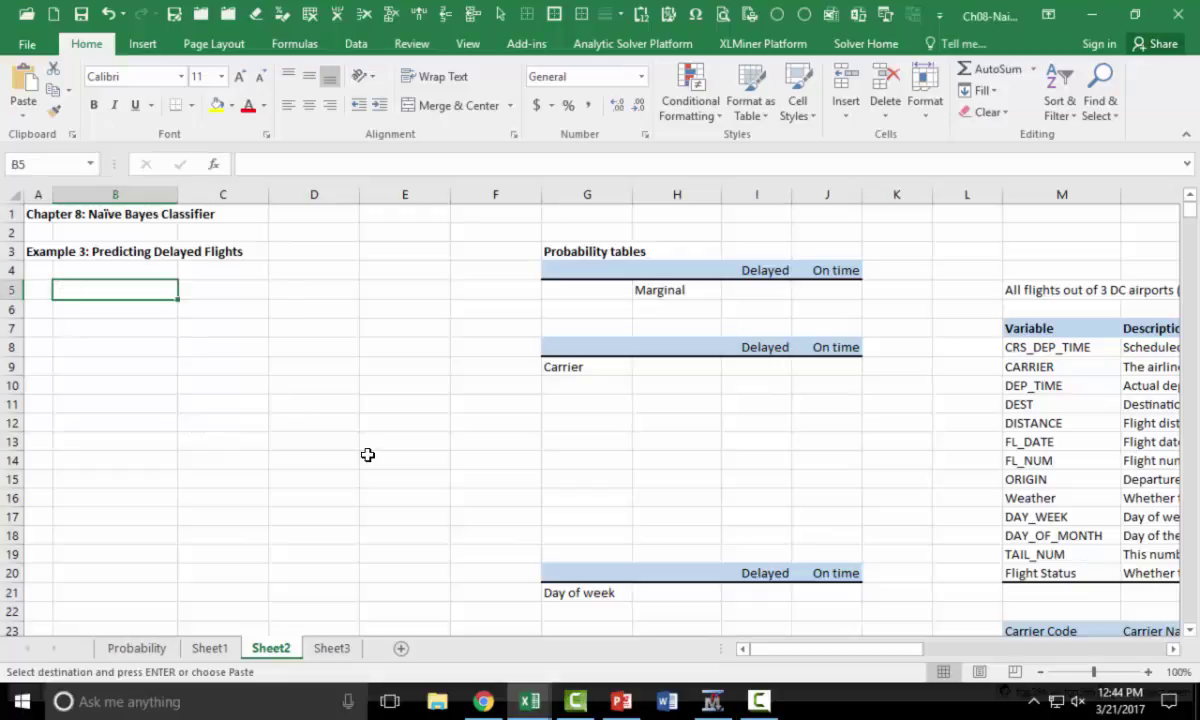
{"action": "left_click", "coordinate": [115, 328]}
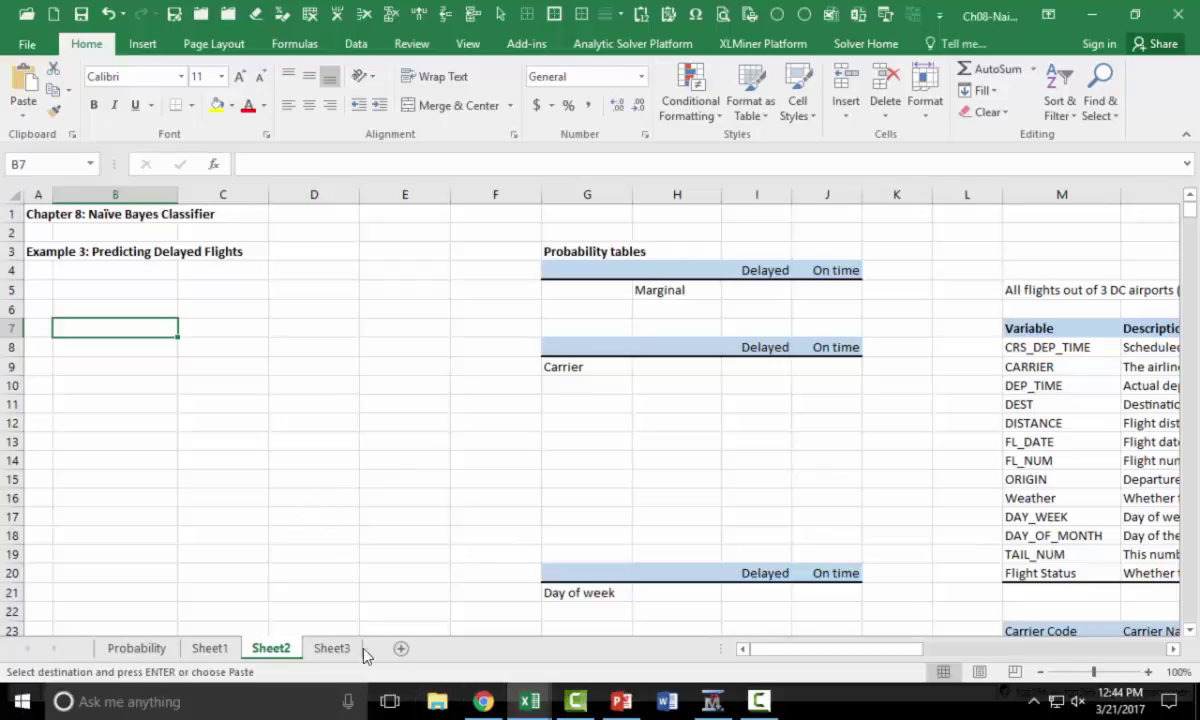
Step: Create a PivotTable from the flight data range Sheet2!$Q$5:$AD$2206 on the existing worksheet at cell B7
{"action": "left_click", "coordinate": [142, 44]}
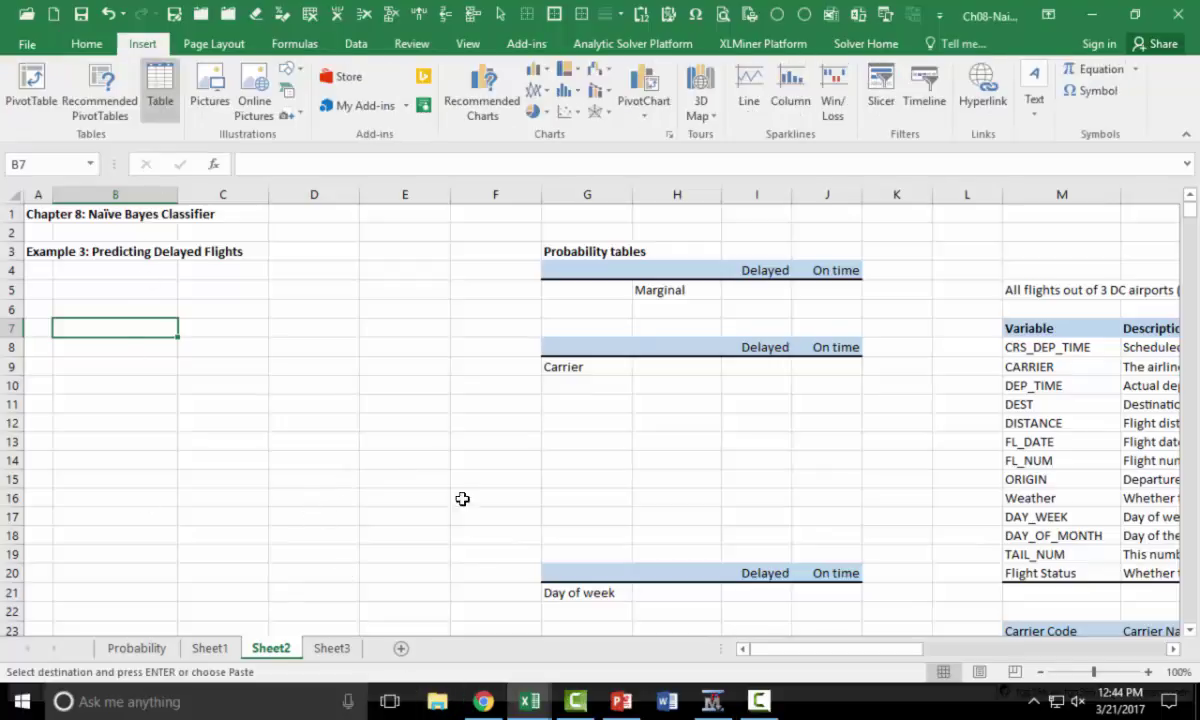
{"action": "left_click_drag", "start_coordinate": [900, 649], "coordinate": [1040, 649]}
{"action": "left_click", "coordinate": [878, 290]}
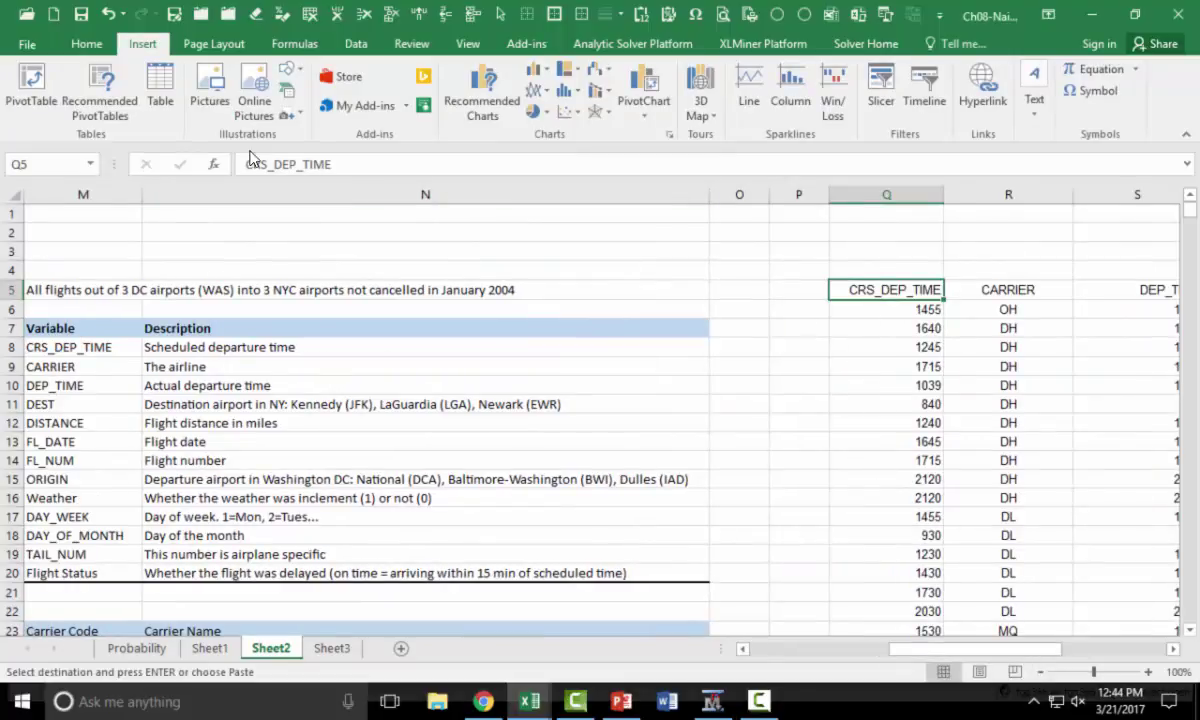
{"action": "left_click", "coordinate": [31, 102]}
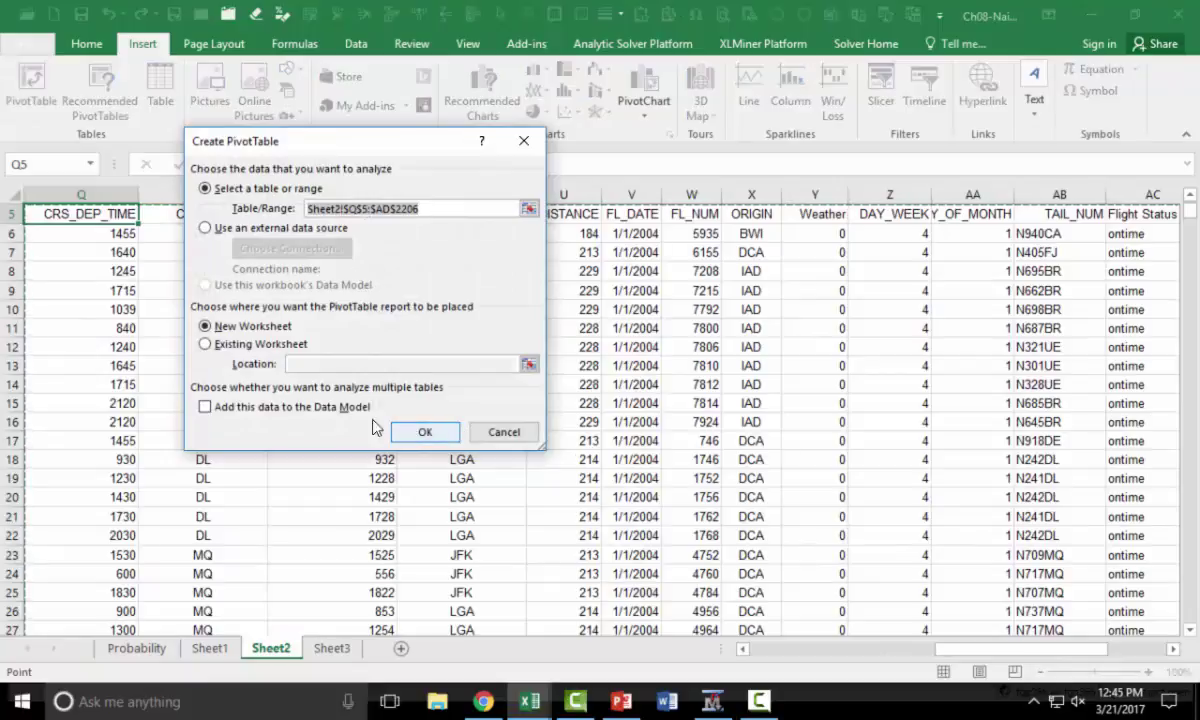
{"action": "left_click", "coordinate": [223, 345]}
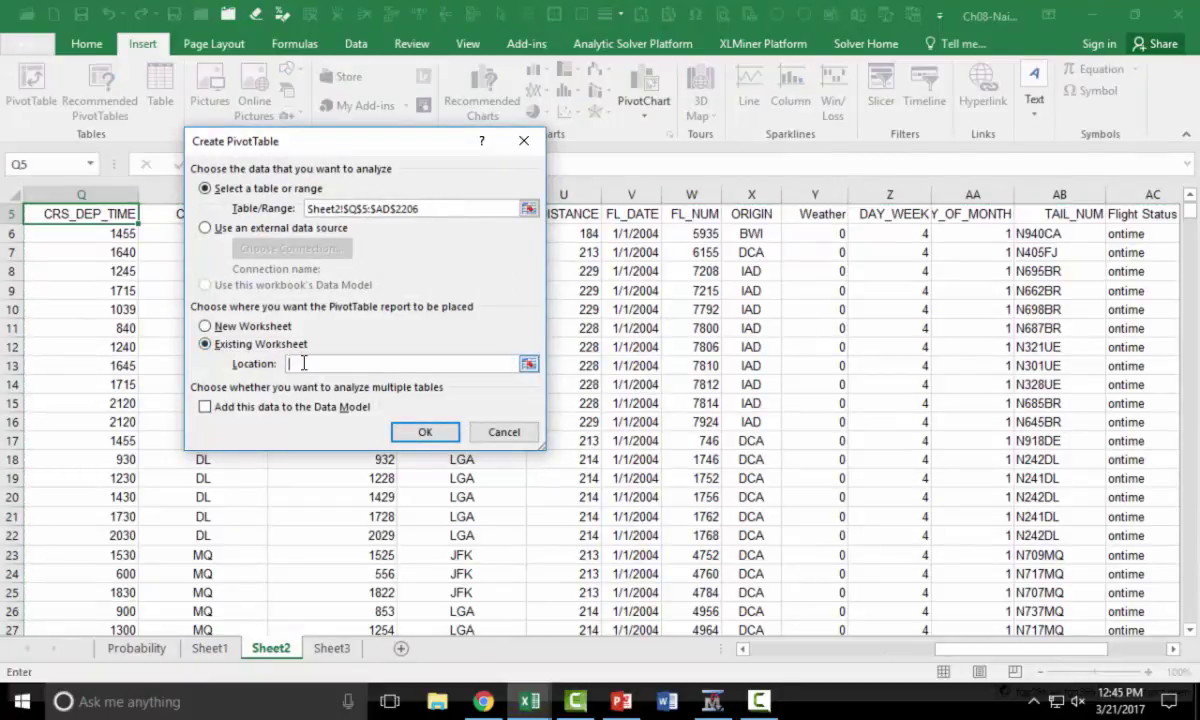
{"action": "left_click_drag", "start_coordinate": [982, 652], "coordinate": [660, 656]}
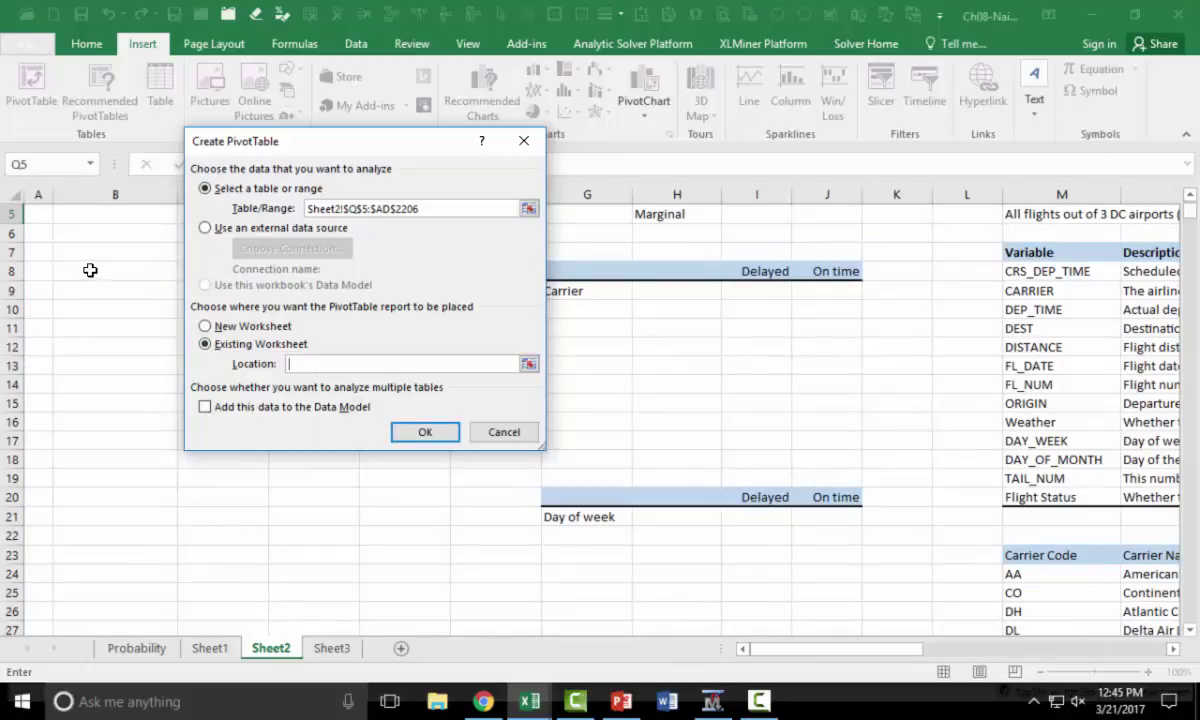
{"action": "scroll", "coordinate": [87, 269], "scroll_direction": "up", "scroll_amount": 1}
{"action": "left_click", "coordinate": [77, 309]}
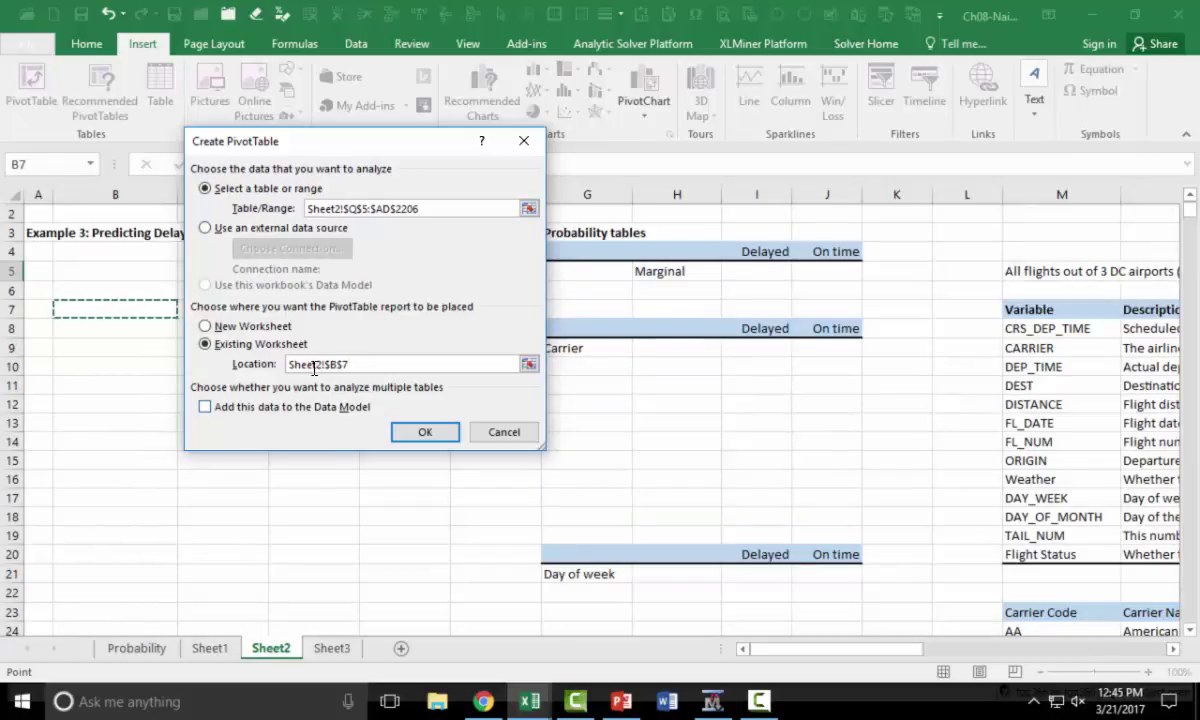
{"action": "left_click", "coordinate": [424, 432]}
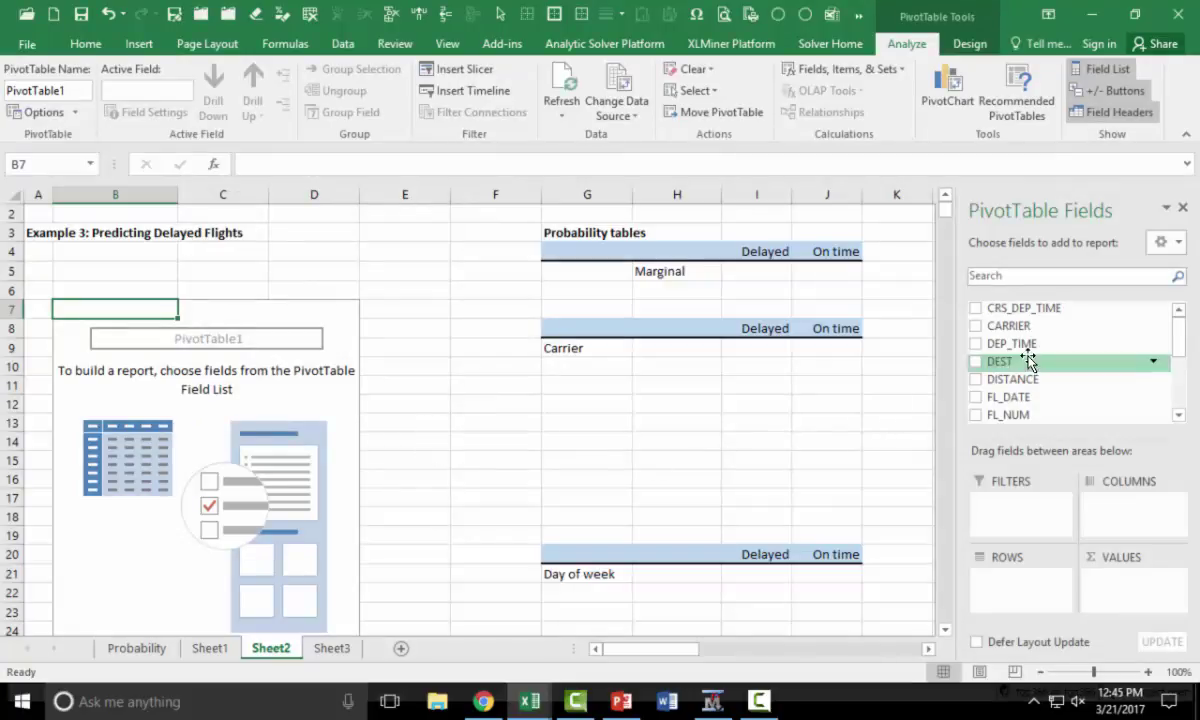
Step: Lay out the PivotTable at B7 with CARRIER as rows, Flight Status as columns and Count of TAIL_NUM as values
{"action": "left_click_drag", "start_coordinate": [1005, 326], "coordinate": [1034, 581]}
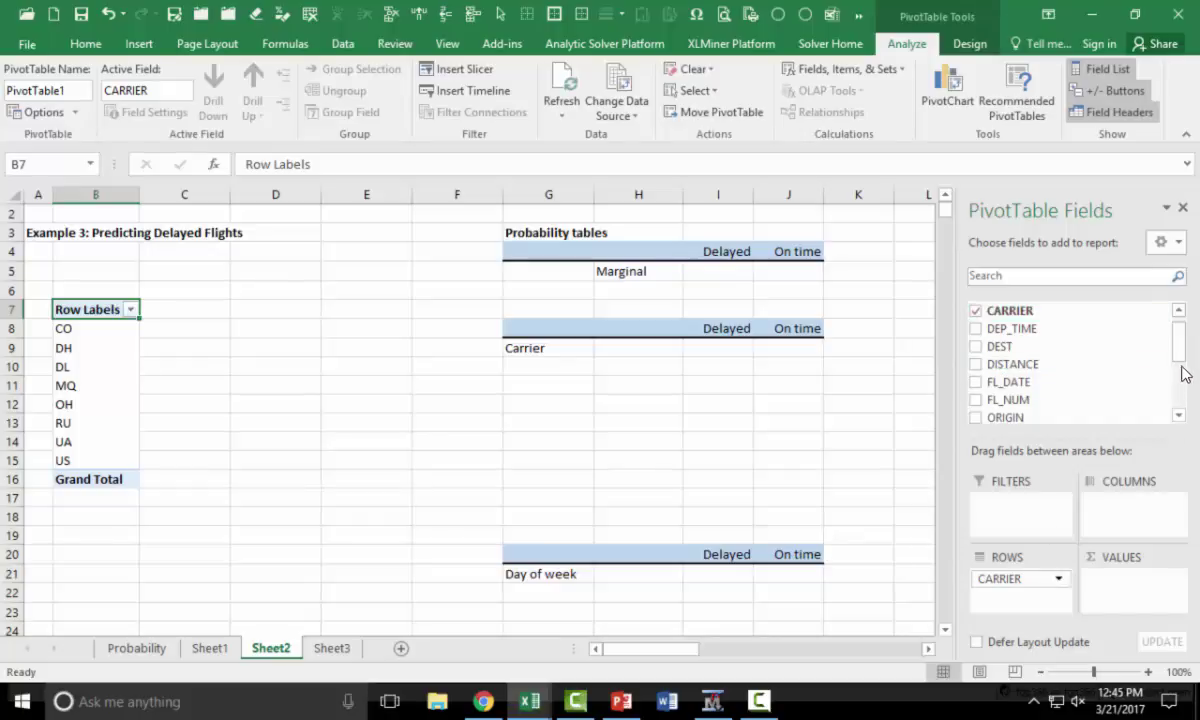
{"action": "left_click_drag", "start_coordinate": [1178, 366], "coordinate": [1178, 406]}
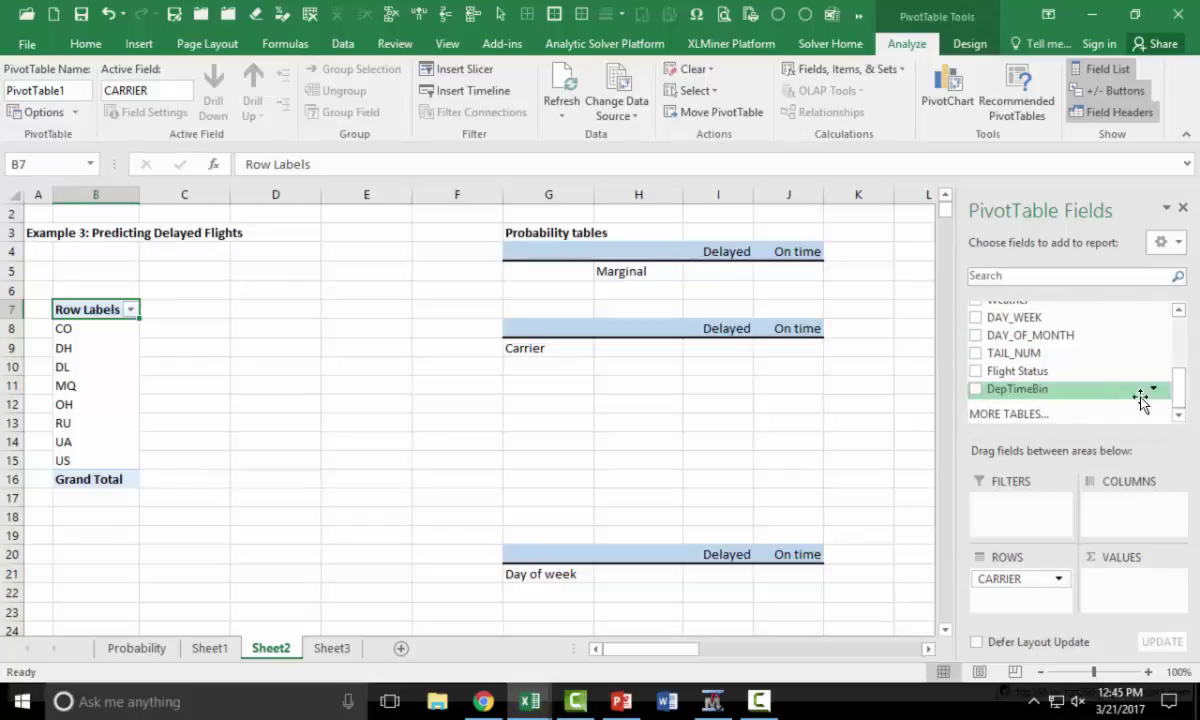
{"action": "left_click_drag", "start_coordinate": [1010, 371], "coordinate": [1113, 510]}
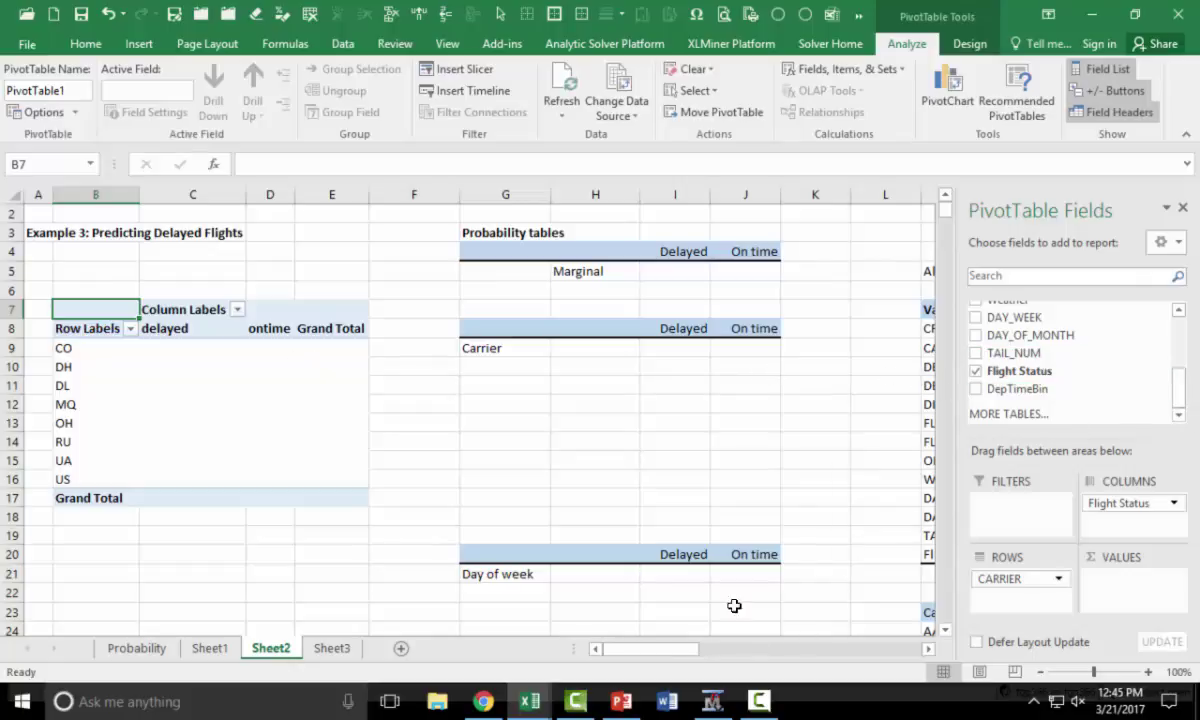
{"action": "left_click_drag", "start_coordinate": [675, 650], "coordinate": [832, 687]}
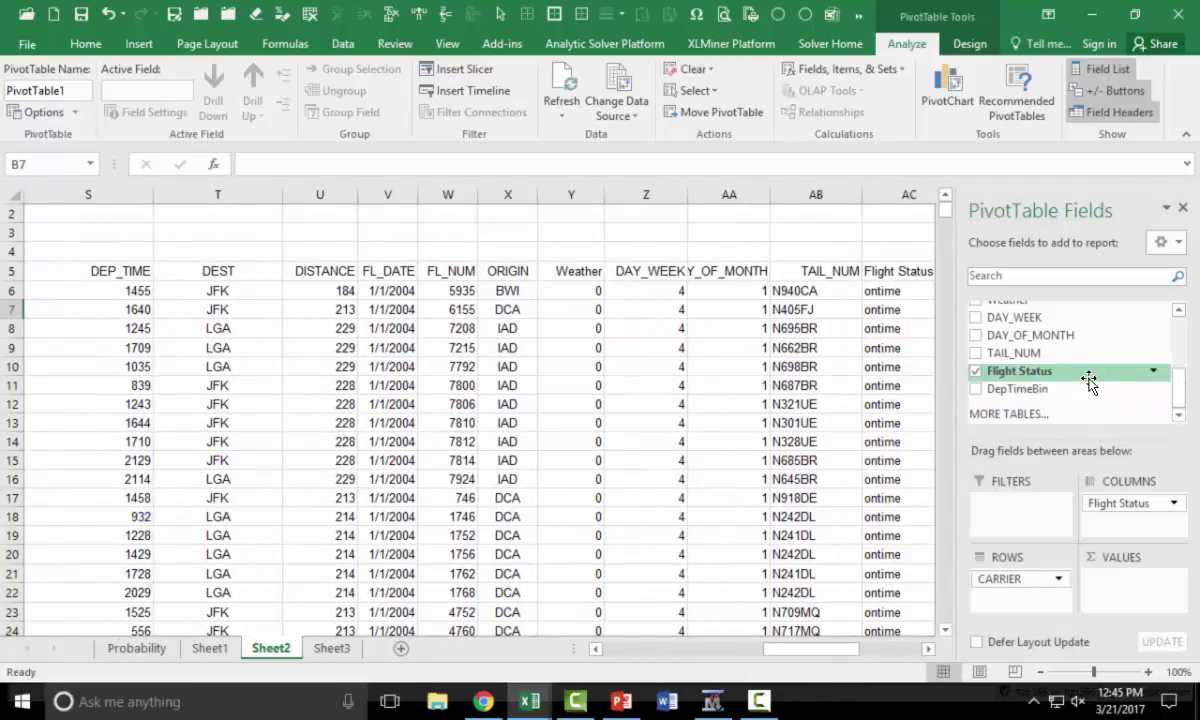
{"action": "left_click_drag", "start_coordinate": [1036, 355], "coordinate": [1150, 585]}
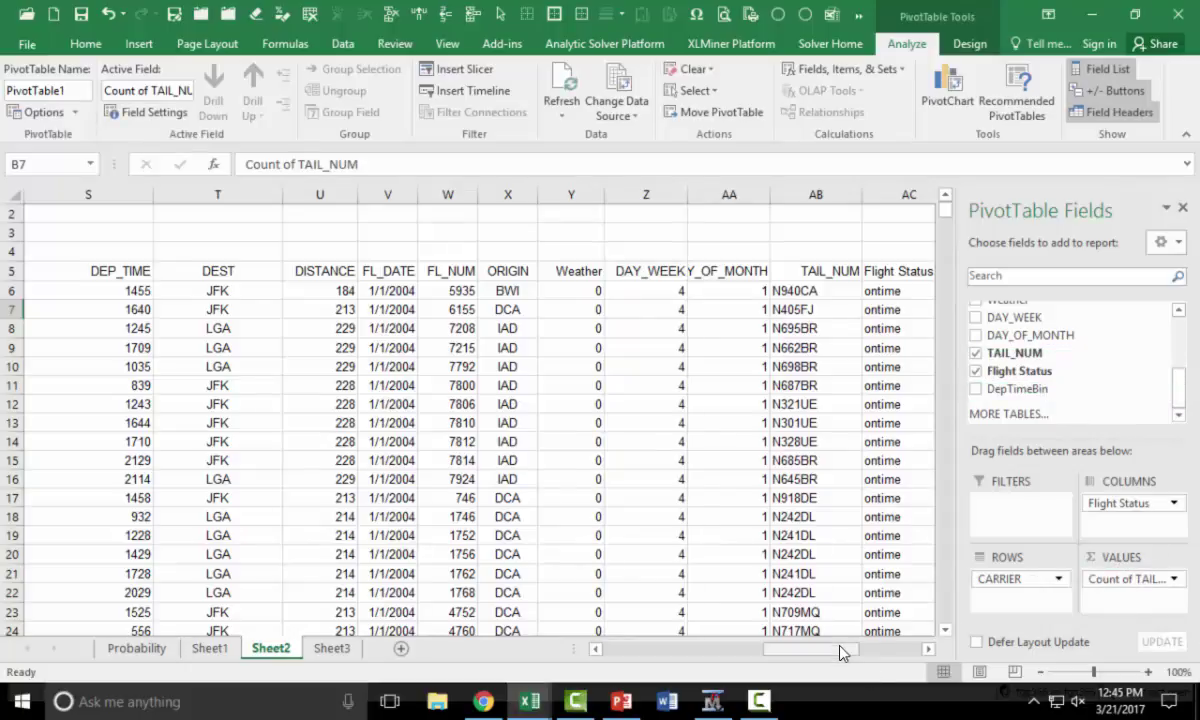
{"action": "left_click_drag", "start_coordinate": [840, 652], "coordinate": [667, 652]}
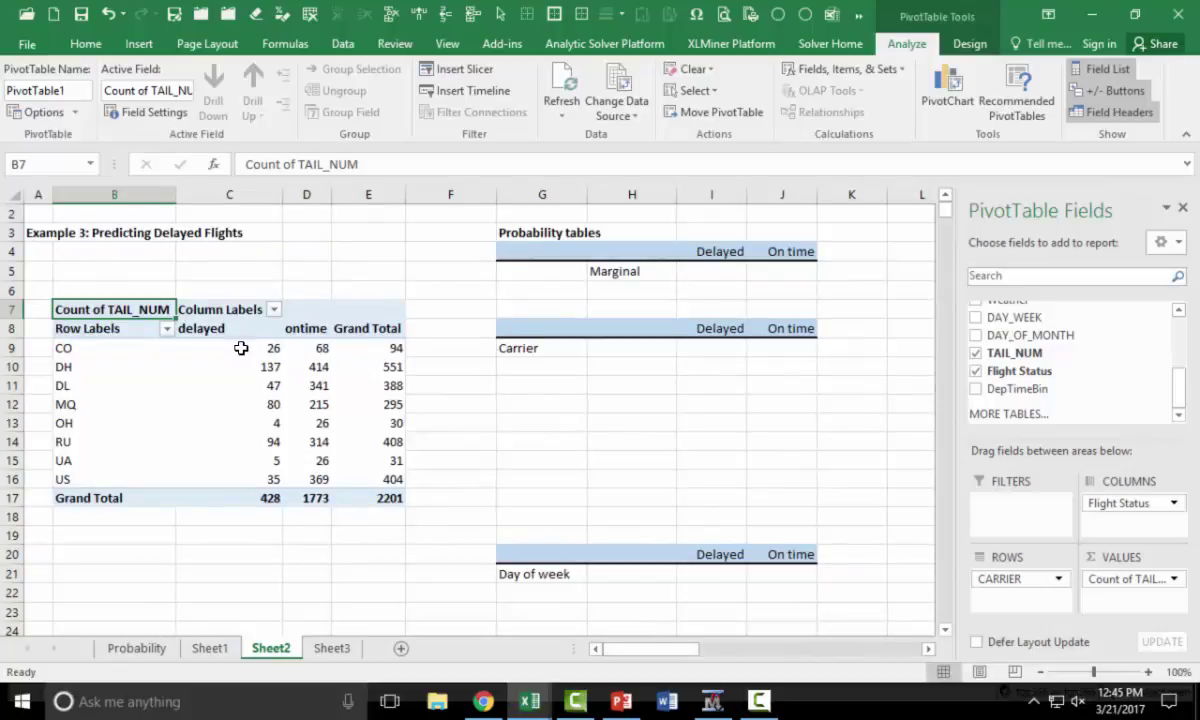
{"action": "mouse_move", "coordinate": [243, 345]}
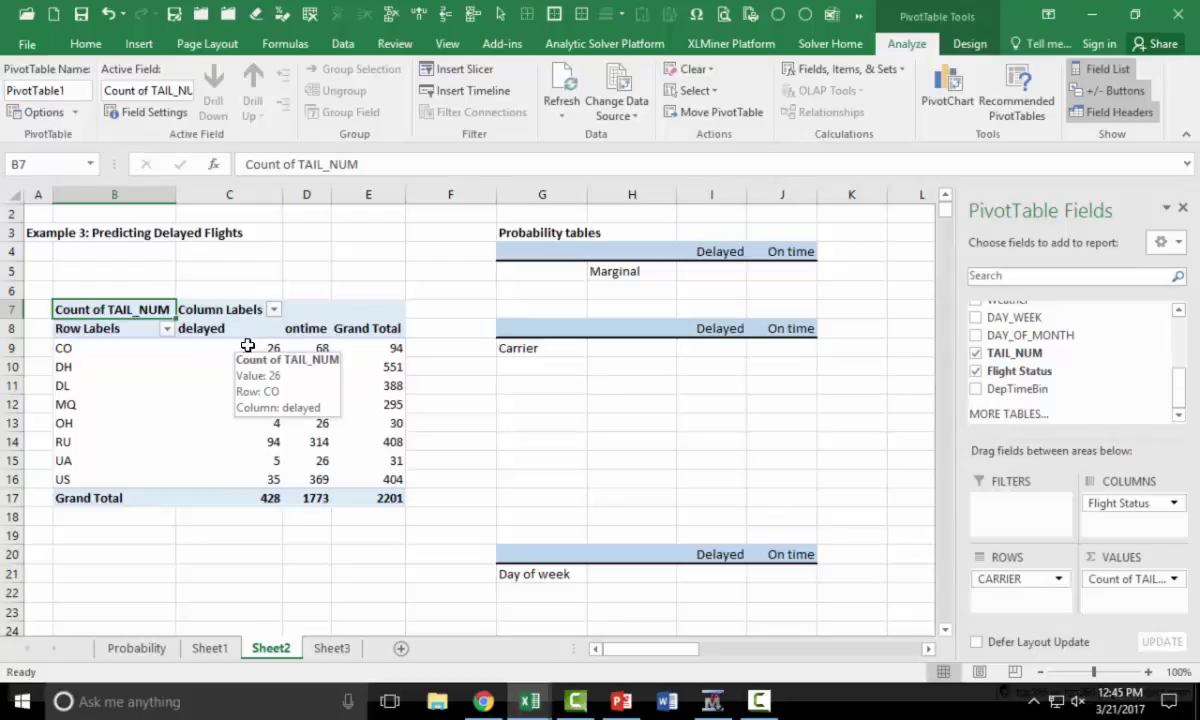
Step: Create a second PivotTable from the flight data range Sheet2!$Q$5:$AD$2206 on the existing worksheet at cell B19
{"action": "left_click", "coordinate": [71, 540]}
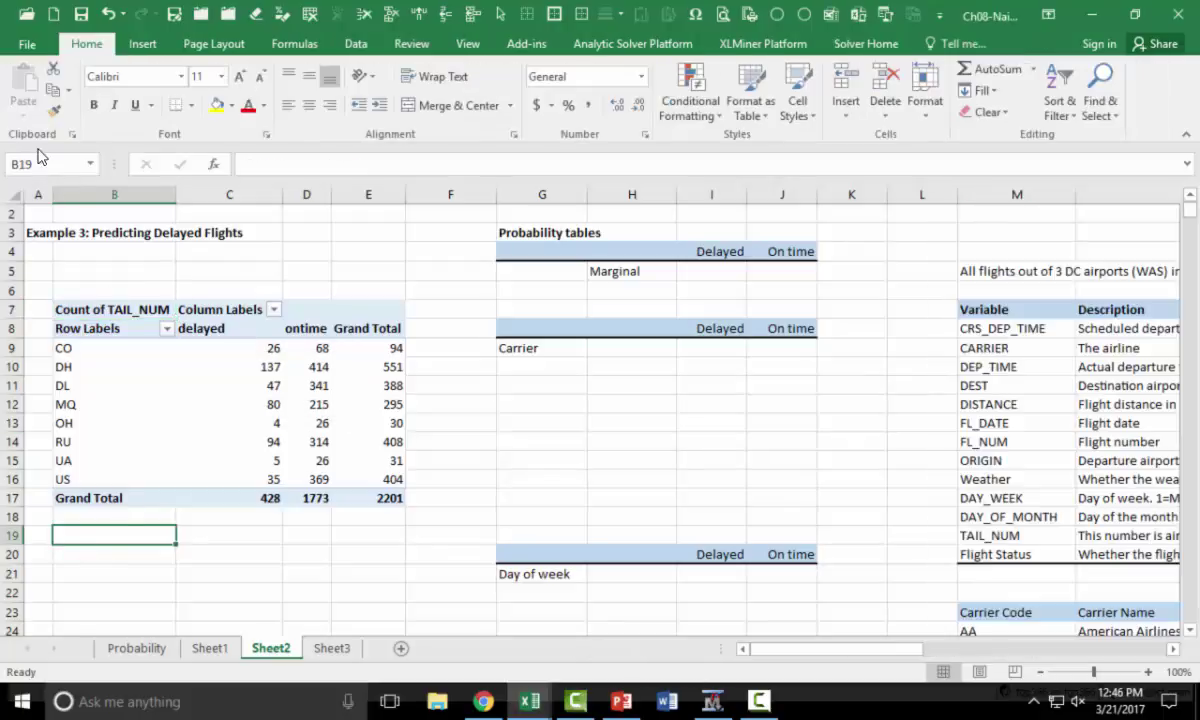
{"action": "left_click_drag", "start_coordinate": [805, 650], "coordinate": [955, 650]}
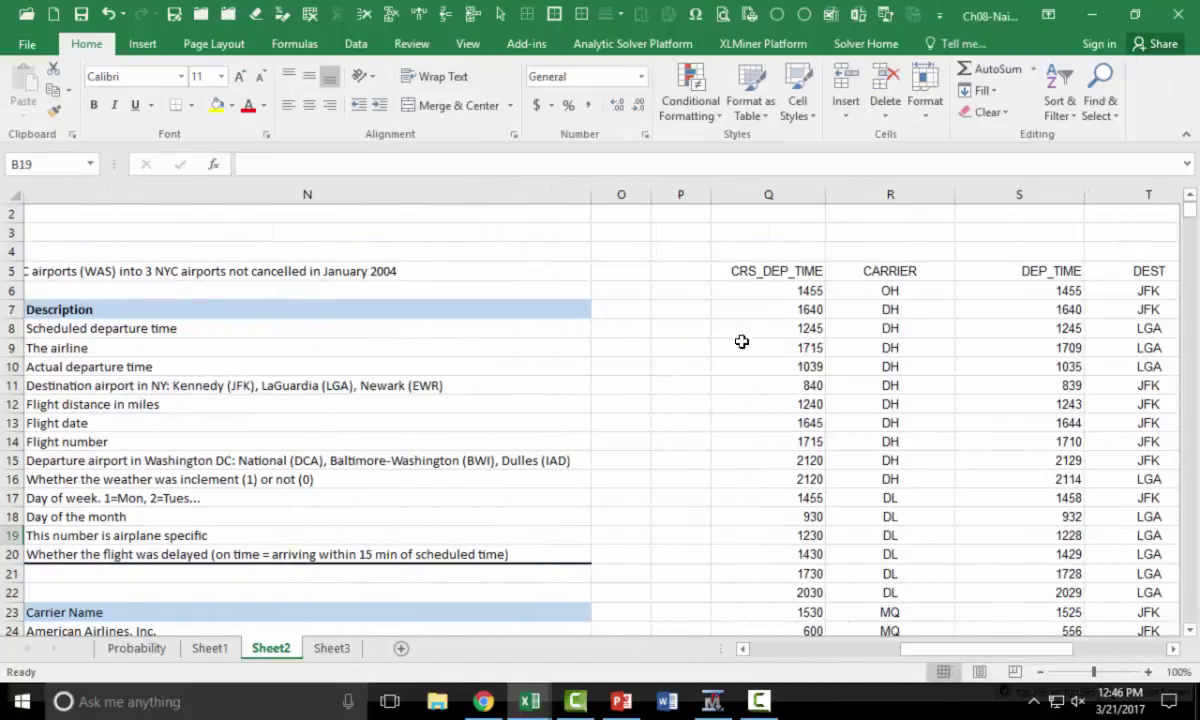
{"action": "left_click", "coordinate": [756, 270]}
{"action": "left_click", "coordinate": [143, 44]}
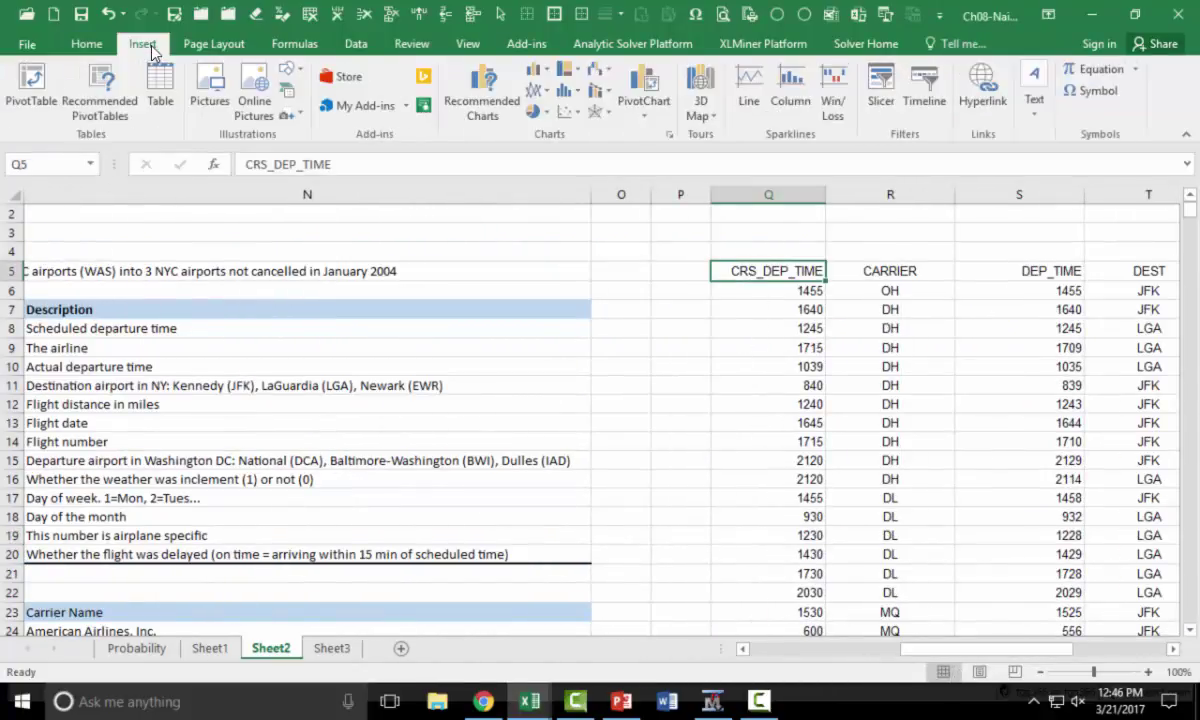
{"action": "left_click", "coordinate": [31, 80]}
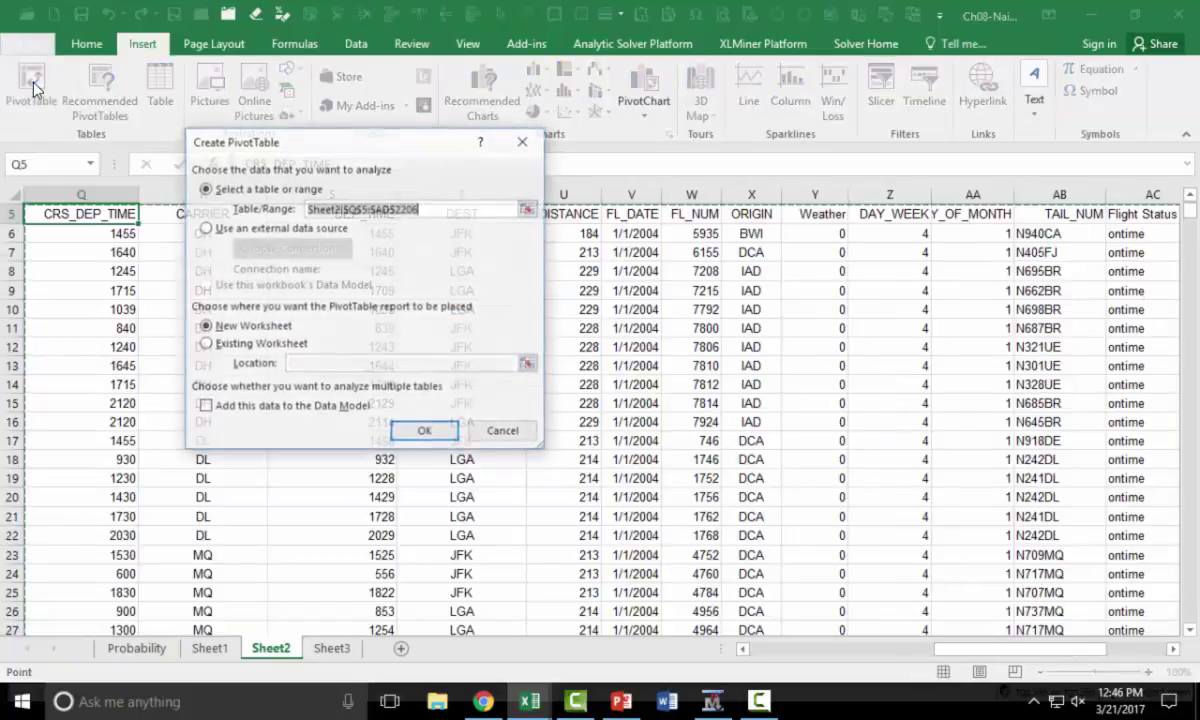
{"action": "left_click", "coordinate": [256, 346]}
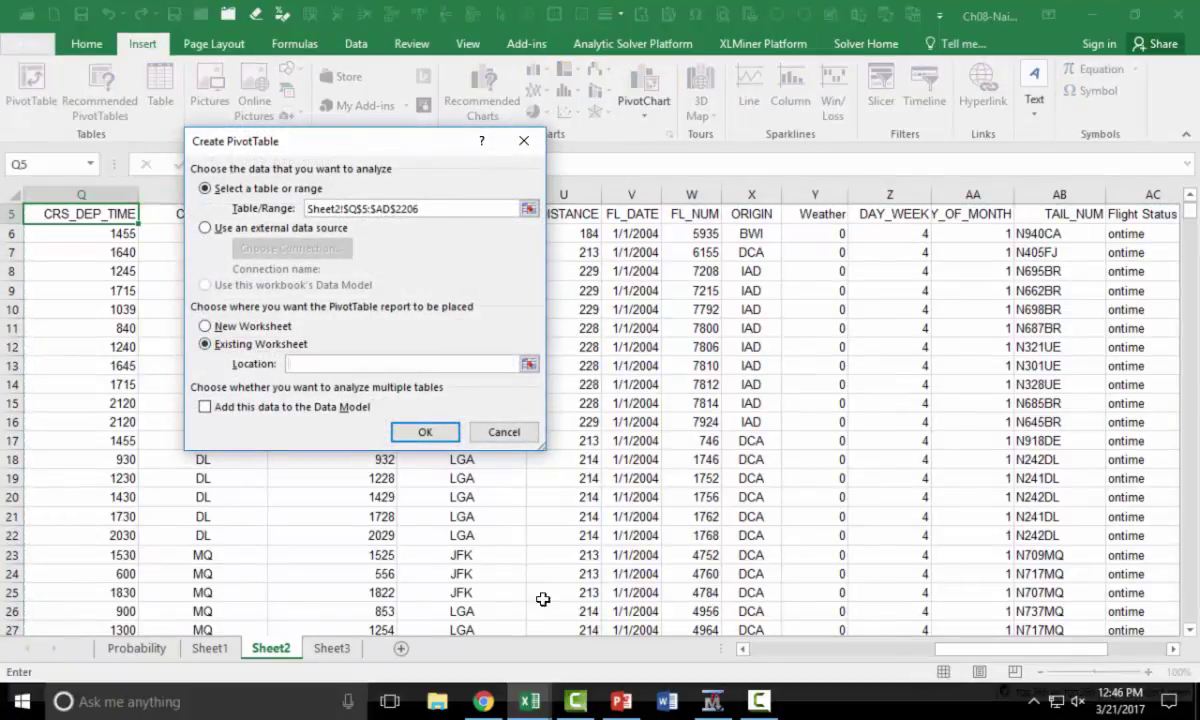
{"action": "left_click_drag", "start_coordinate": [1000, 649], "coordinate": [735, 665]}
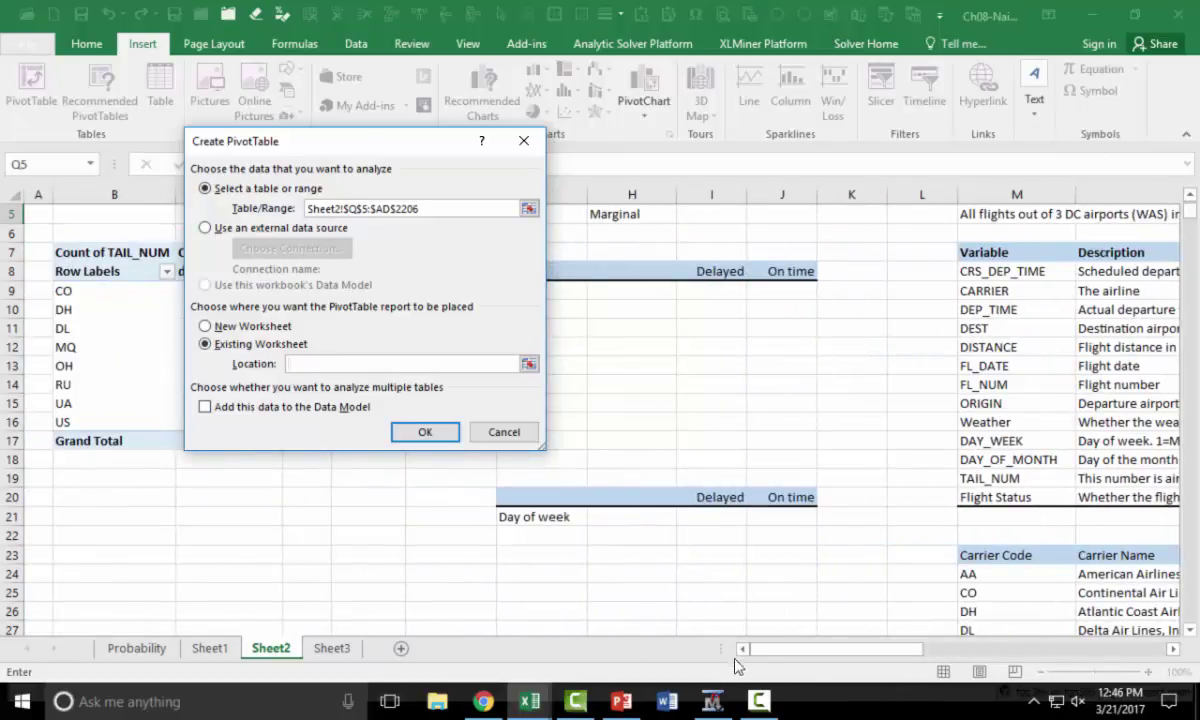
{"action": "left_click", "coordinate": [68, 478]}
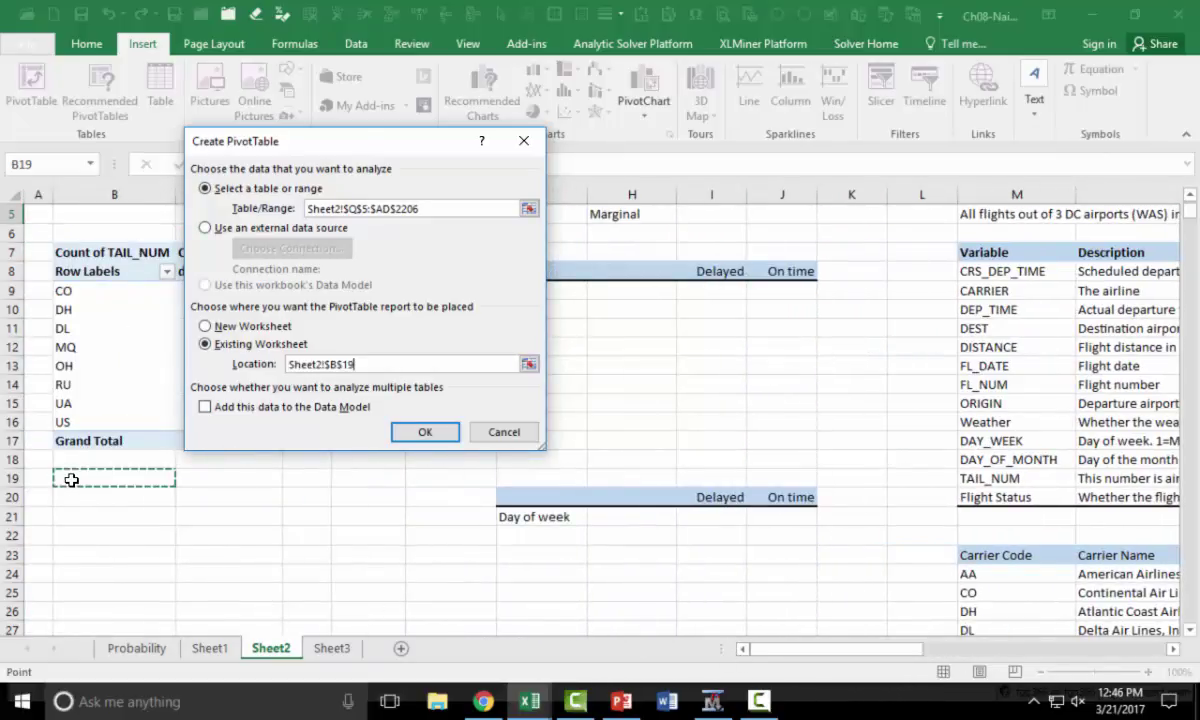
{"action": "left_click", "coordinate": [432, 430]}
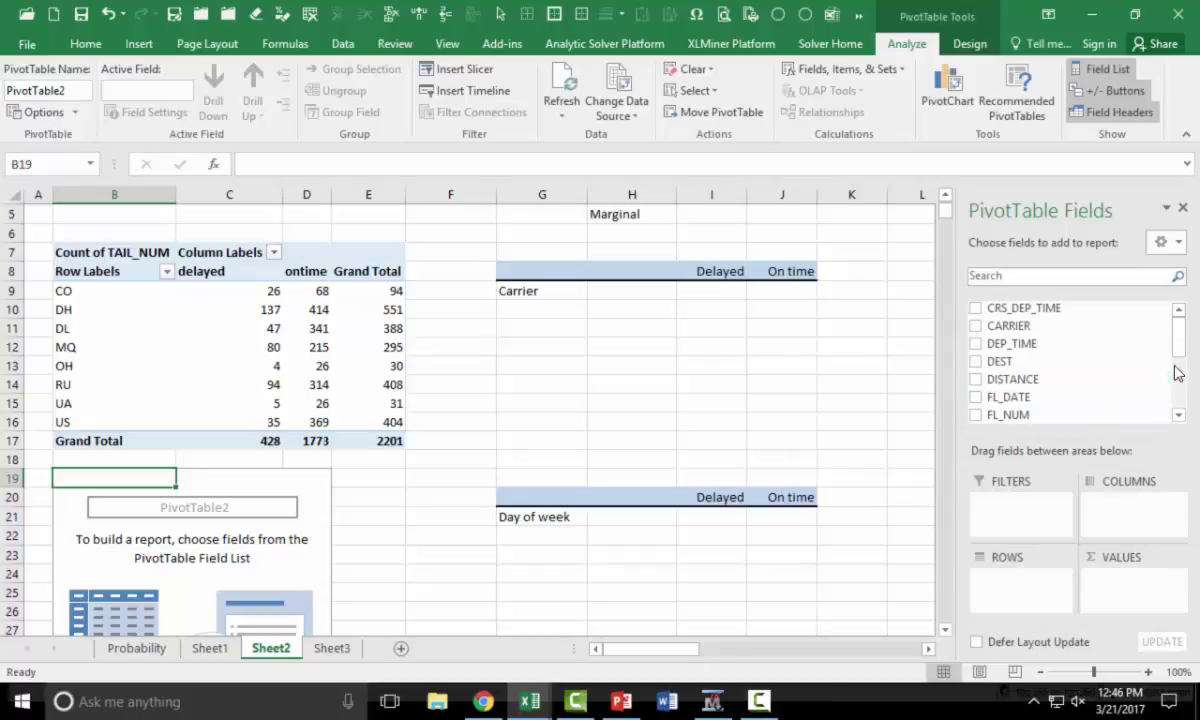
Step: Lay out the PivotTable at B19 with DAY_WEEK as rows, Flight Status as columns and Count of TAIL_NUM as values
{"action": "left_click_drag", "start_coordinate": [1178, 350], "coordinate": [1035, 590]}
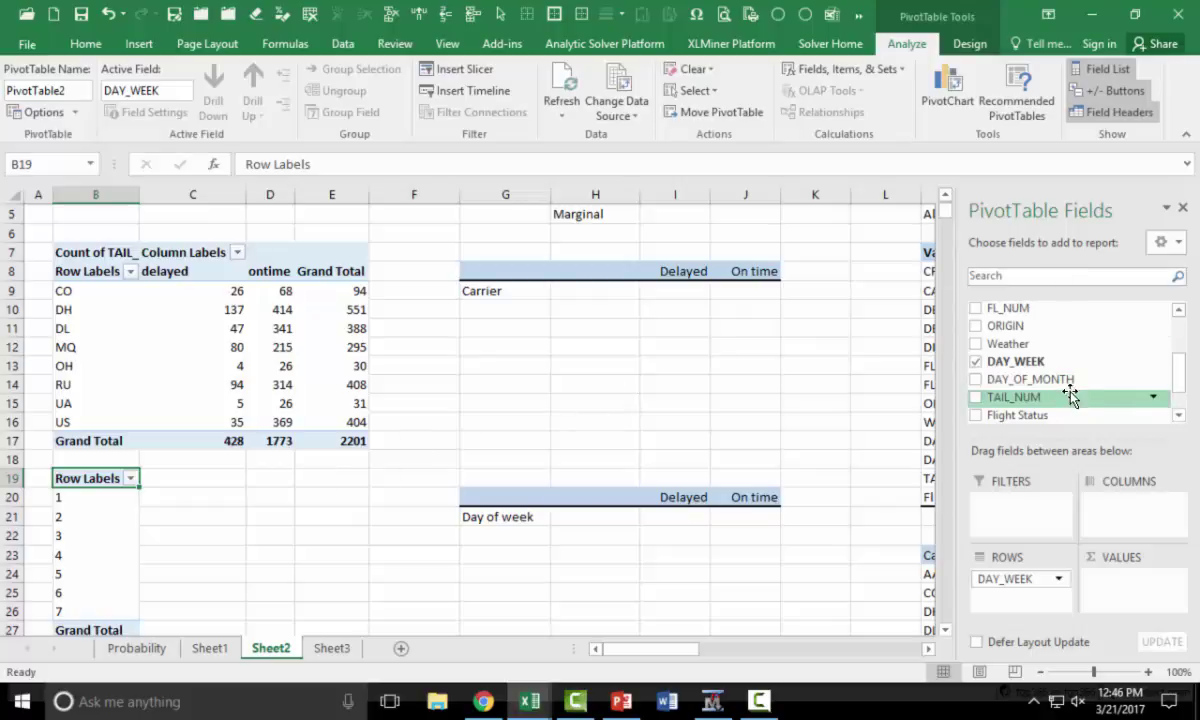
{"action": "left_click_drag", "start_coordinate": [1045, 415], "coordinate": [1134, 522]}
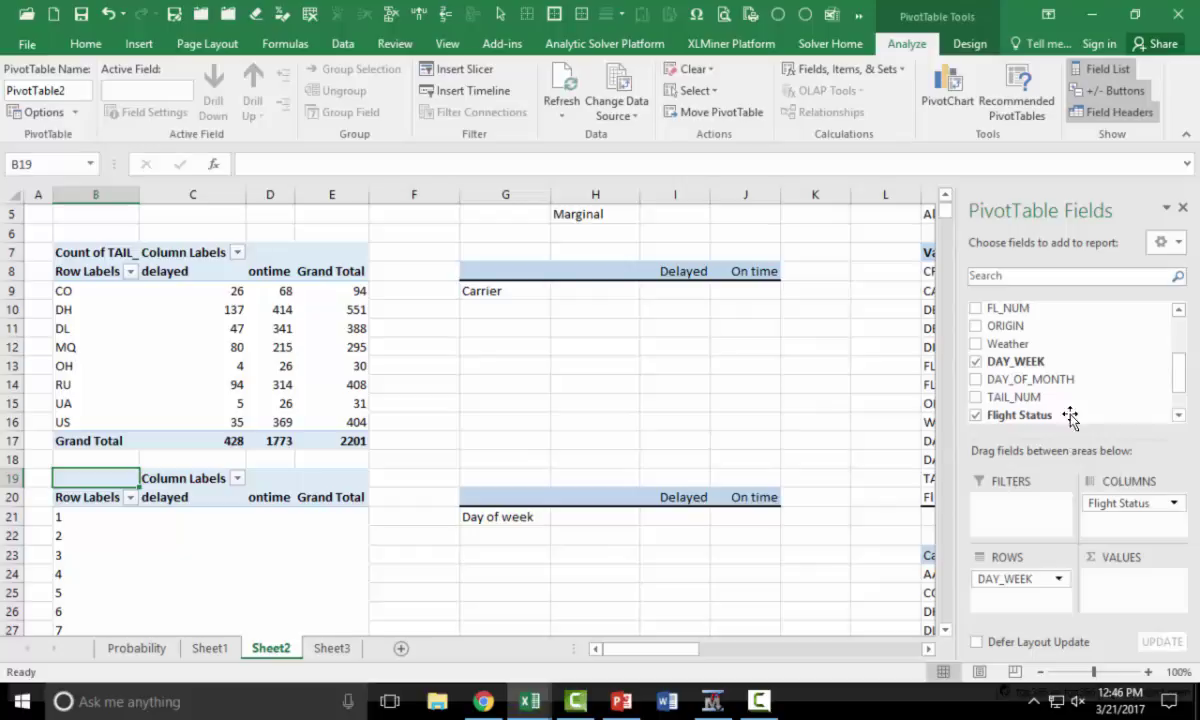
{"action": "left_click_drag", "start_coordinate": [1043, 404], "coordinate": [1112, 580]}
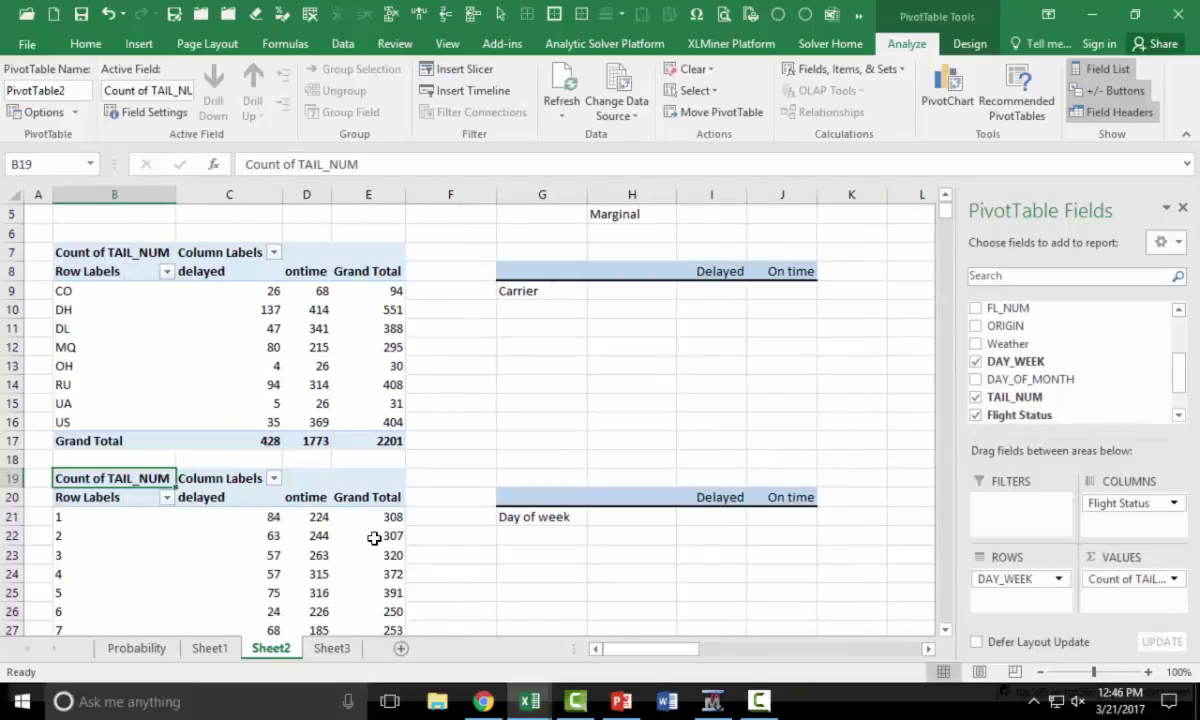
{"action": "scroll", "coordinate": [356, 518], "scroll_direction": "down", "scroll_amount": 2}
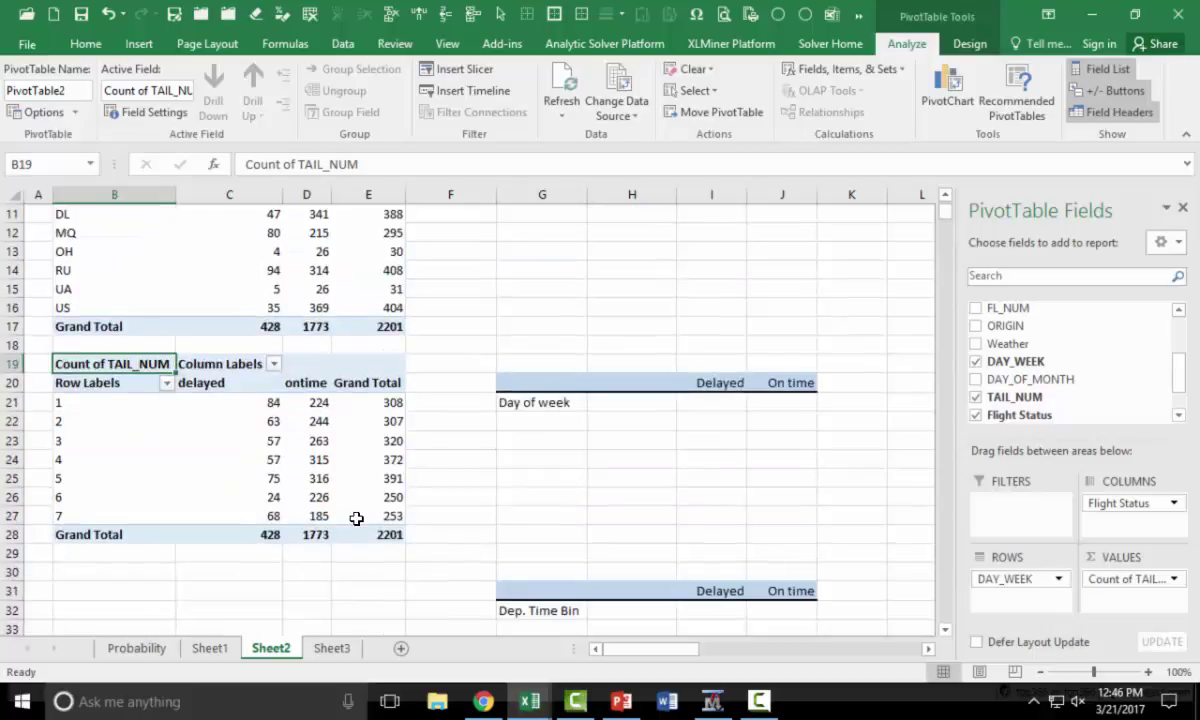
{"action": "mouse_move", "coordinate": [356, 516]}
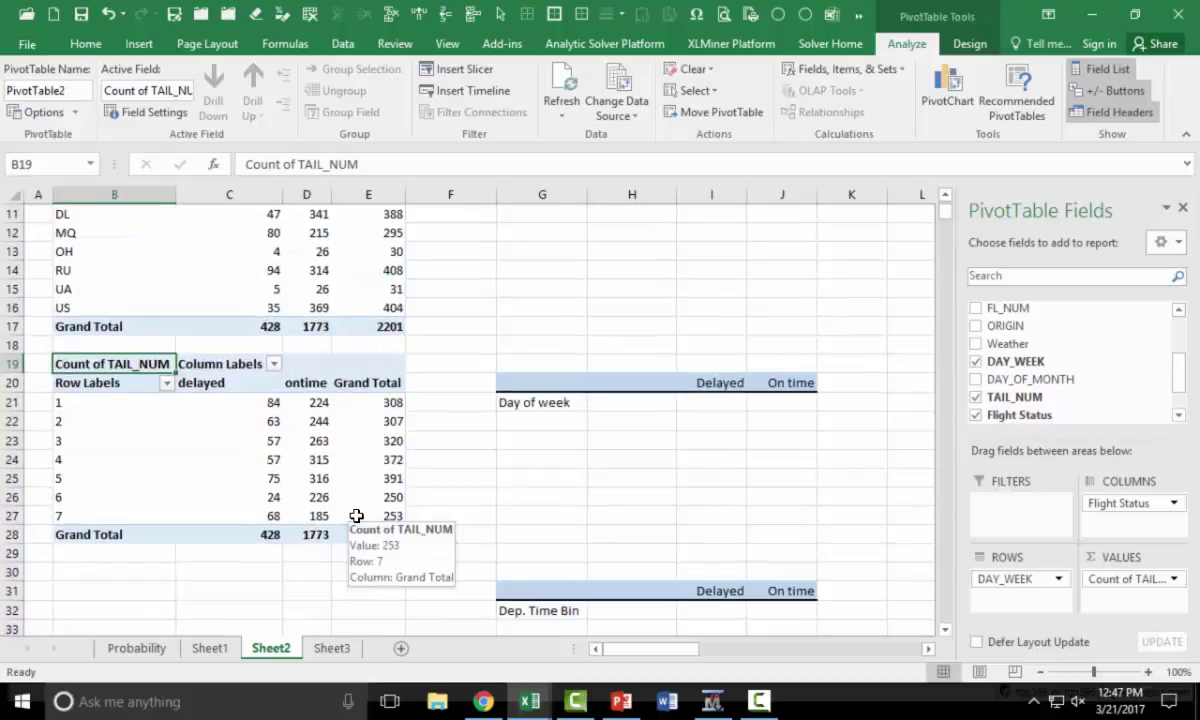
{"action": "scroll", "coordinate": [356, 516], "scroll_direction": "down", "scroll_amount": 1}
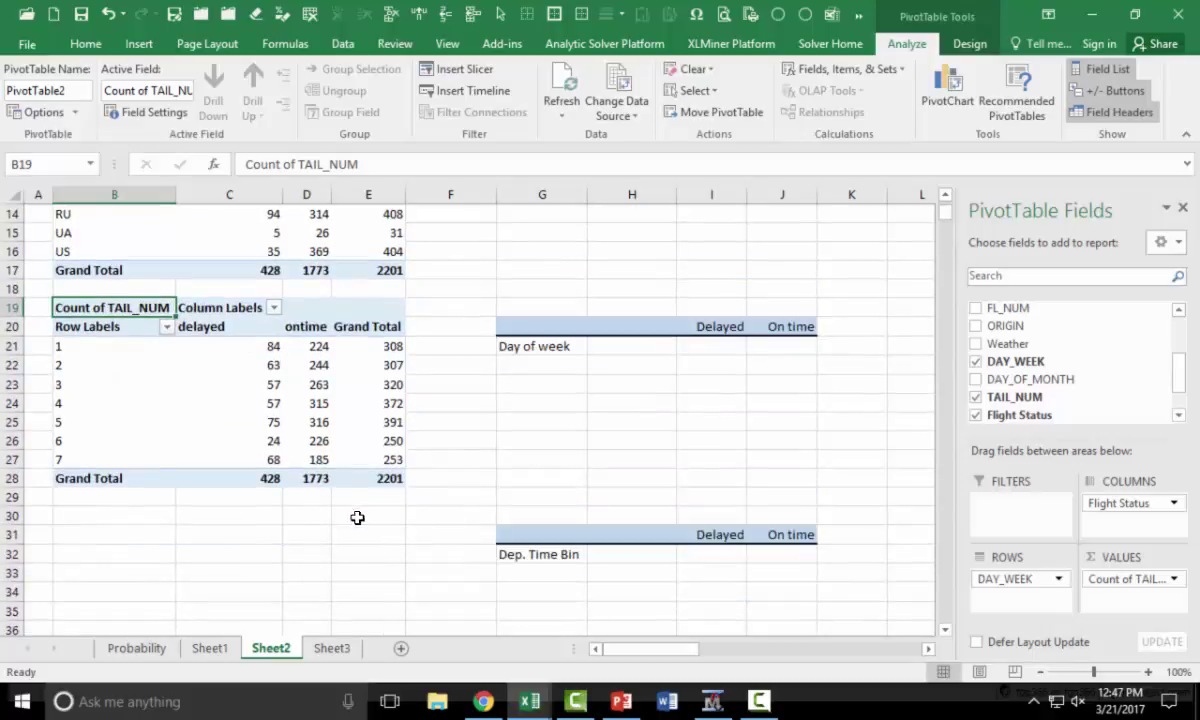
Step: Create a third PivotTable from the flight data range Sheet2!$Q$5:$AD$2206 on the existing worksheet at cell B30
{"action": "left_click", "coordinate": [74, 512]}
{"action": "left_click_drag", "start_coordinate": [838, 650], "coordinate": [1040, 673]}
{"action": "scroll", "coordinate": [533, 464], "scroll_direction": "up", "scroll_amount": 4}
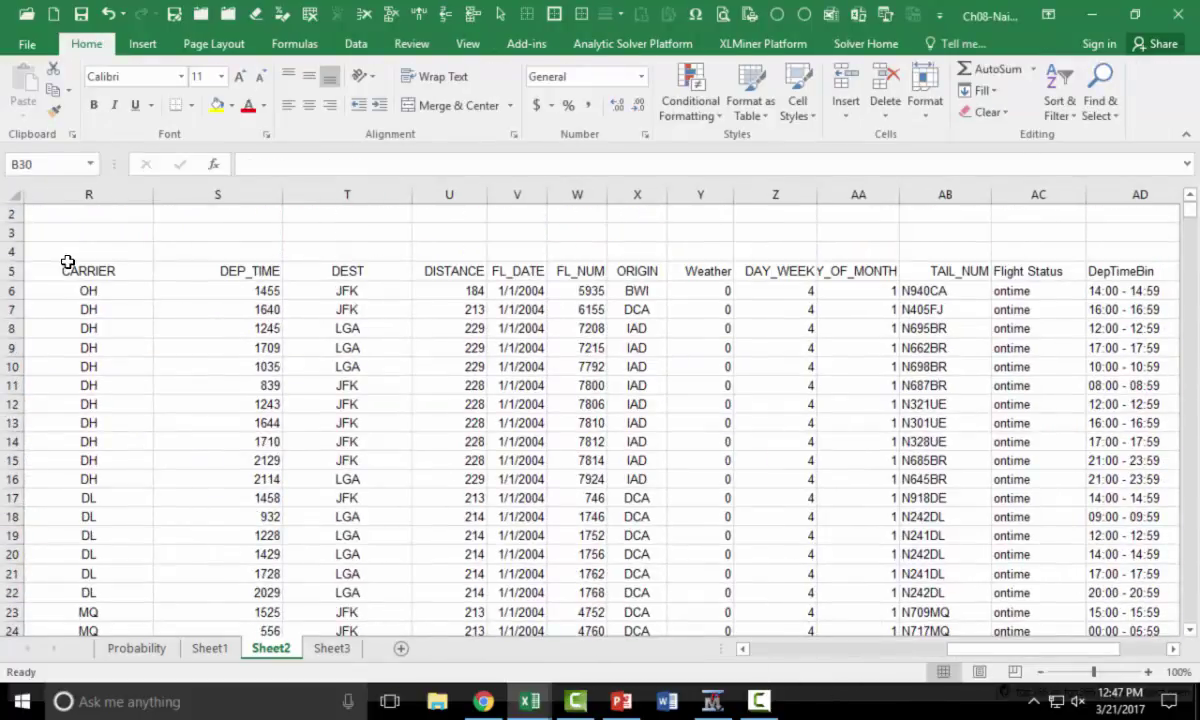
{"action": "left_click", "coordinate": [67, 262]}
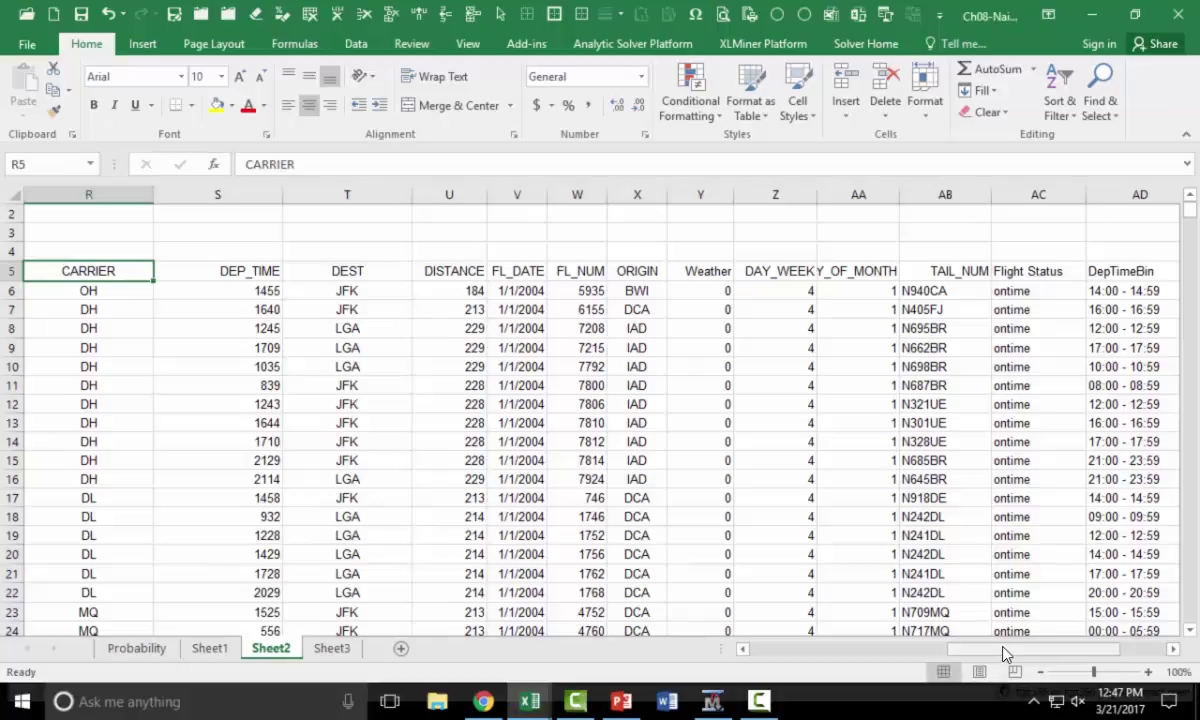
{"action": "left_click_drag", "start_coordinate": [1005, 655], "coordinate": [969, 655]}
{"action": "left_click", "coordinate": [160, 271]}
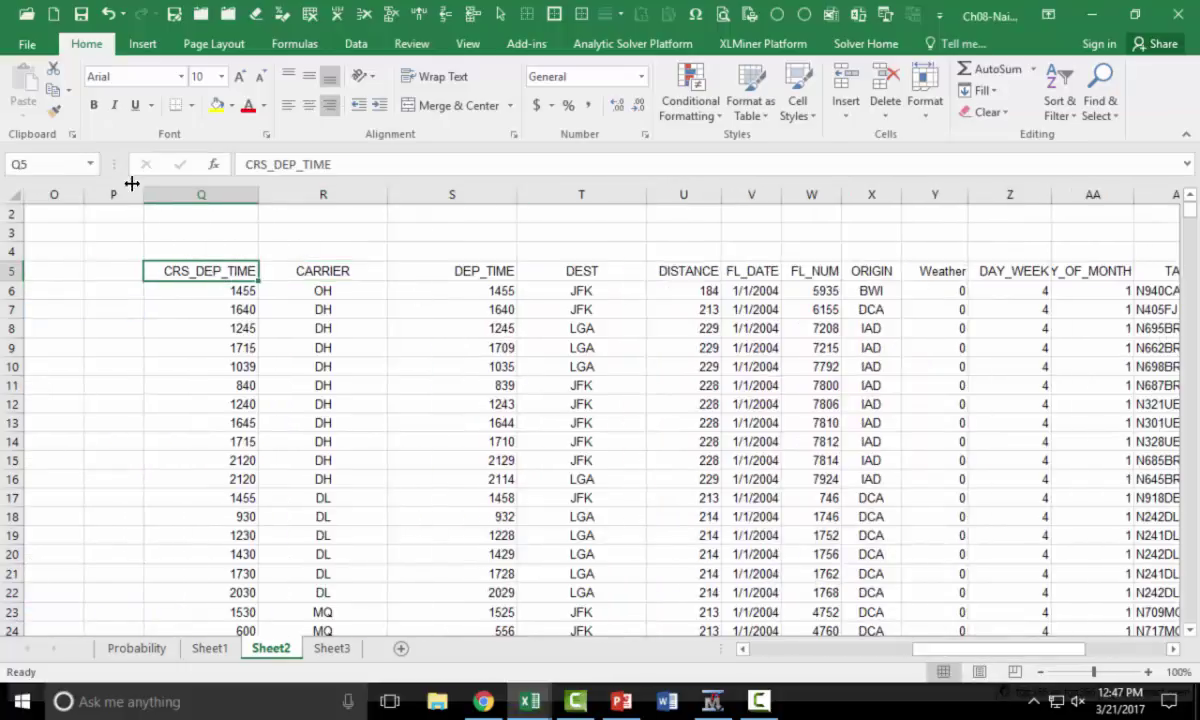
{"action": "left_click", "coordinate": [143, 44]}
{"action": "left_click", "coordinate": [31, 88]}
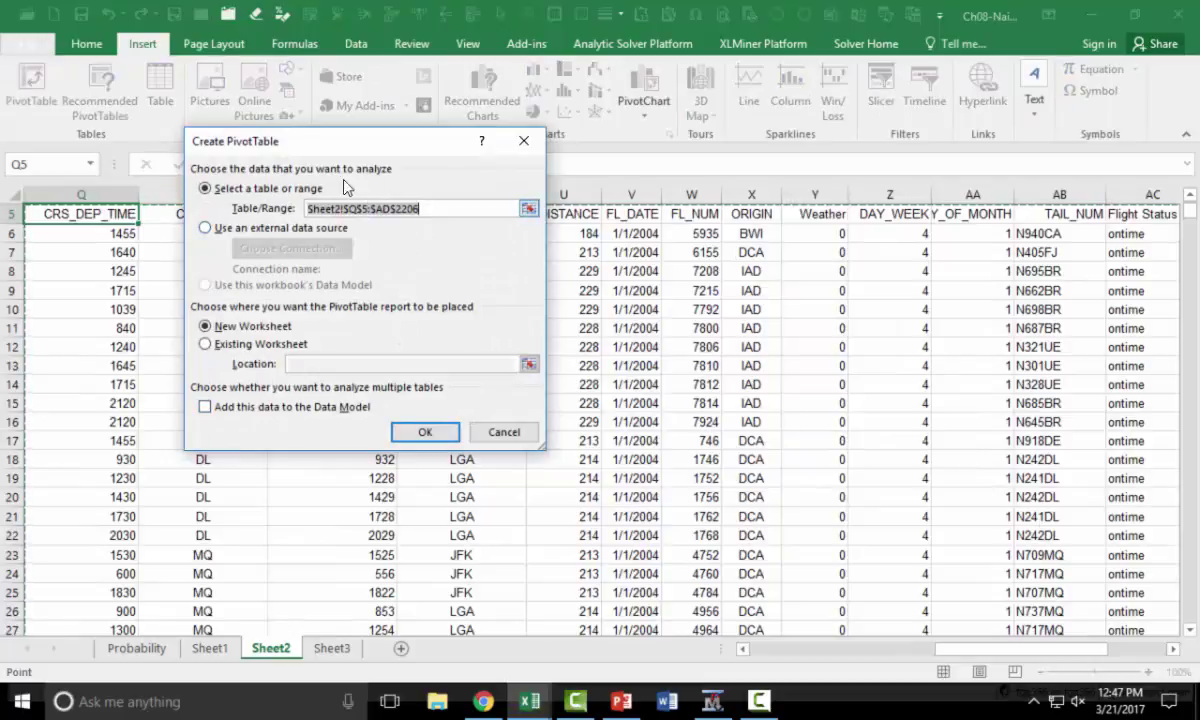
{"action": "left_click", "coordinate": [243, 347]}
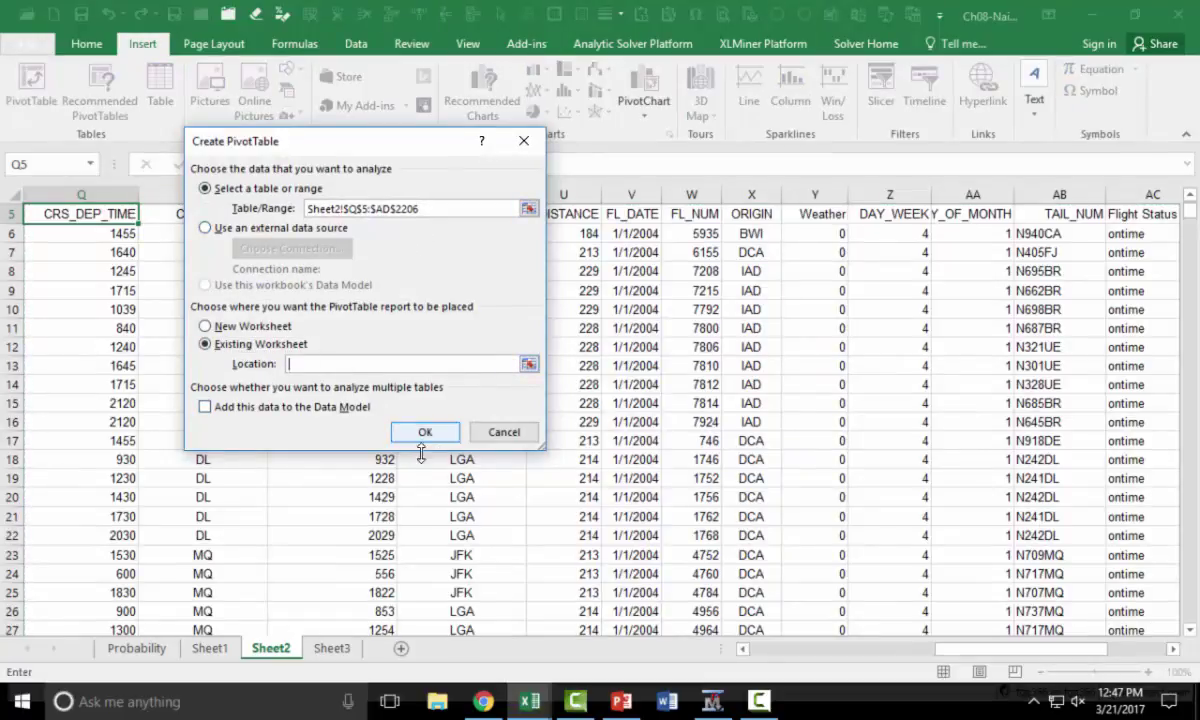
{"action": "left_click_drag", "start_coordinate": [1005, 667], "coordinate": [772, 677]}
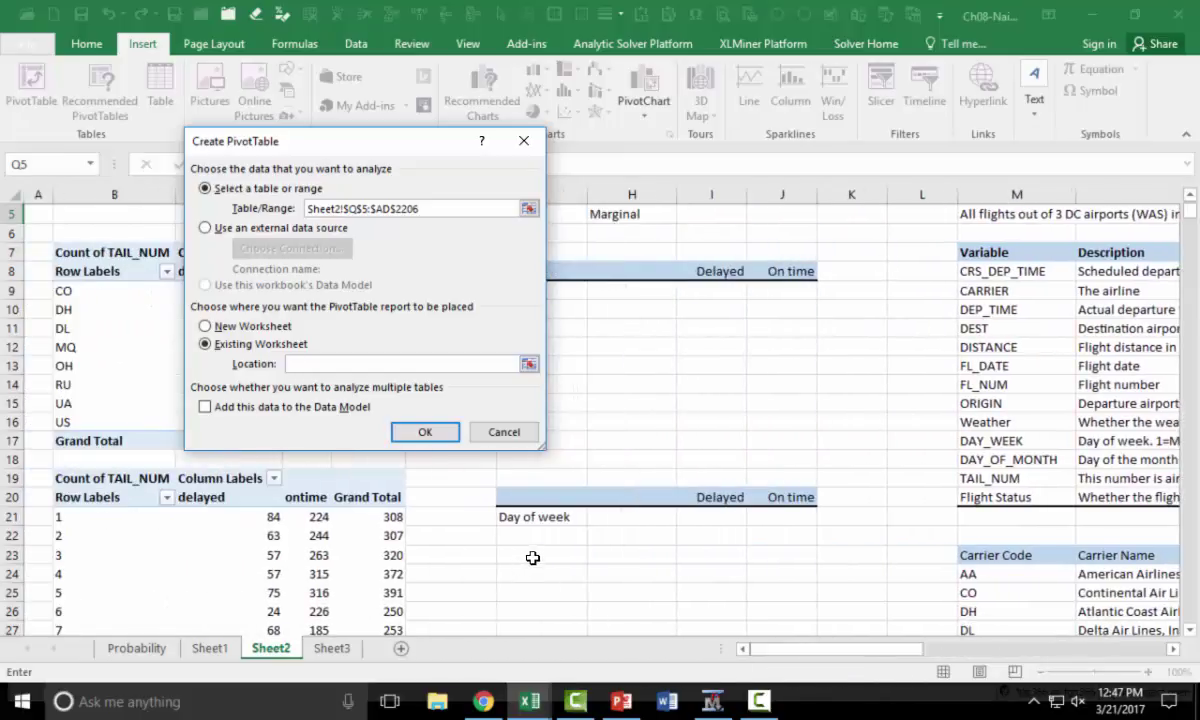
{"action": "scroll", "coordinate": [490, 545], "scroll_direction": "down", "scroll_amount": 2}
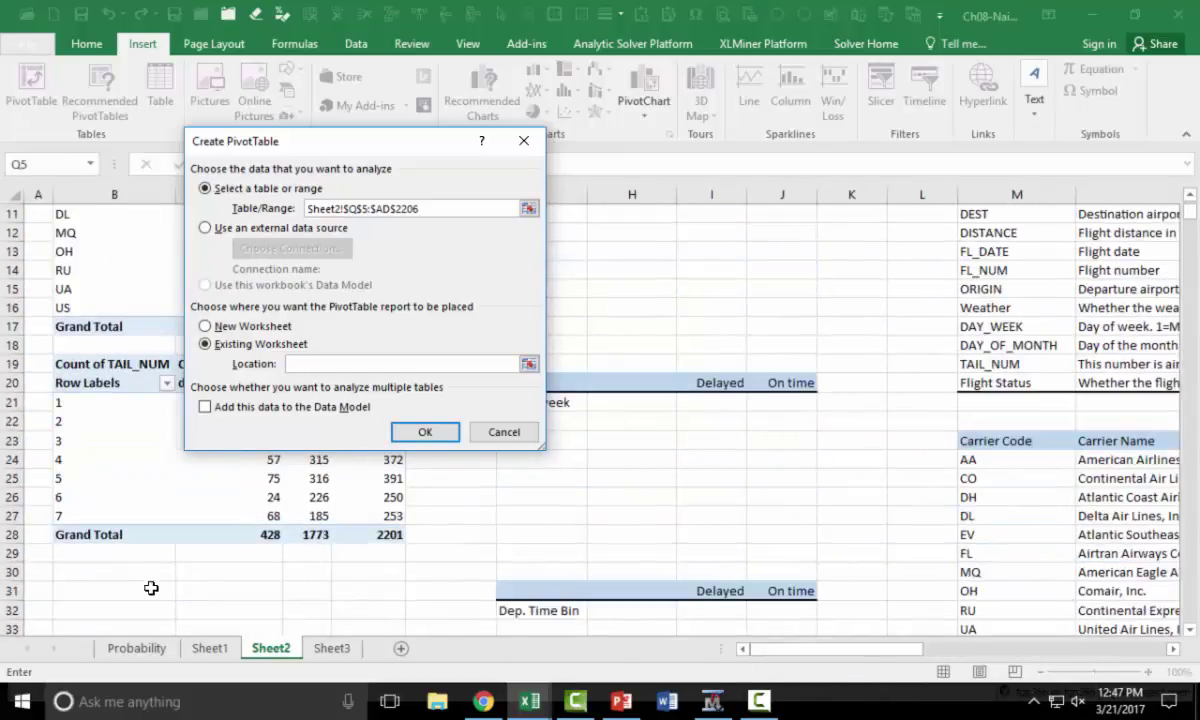
{"action": "left_click", "coordinate": [100, 577]}
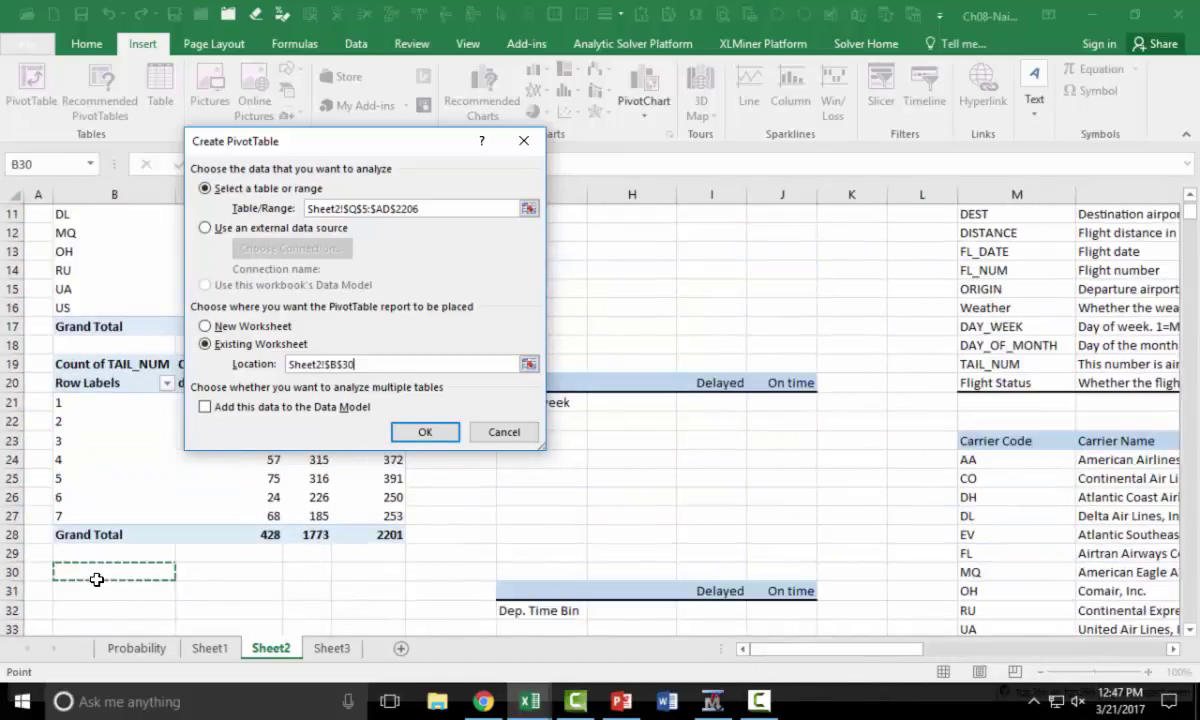
{"action": "left_click", "coordinate": [428, 436]}
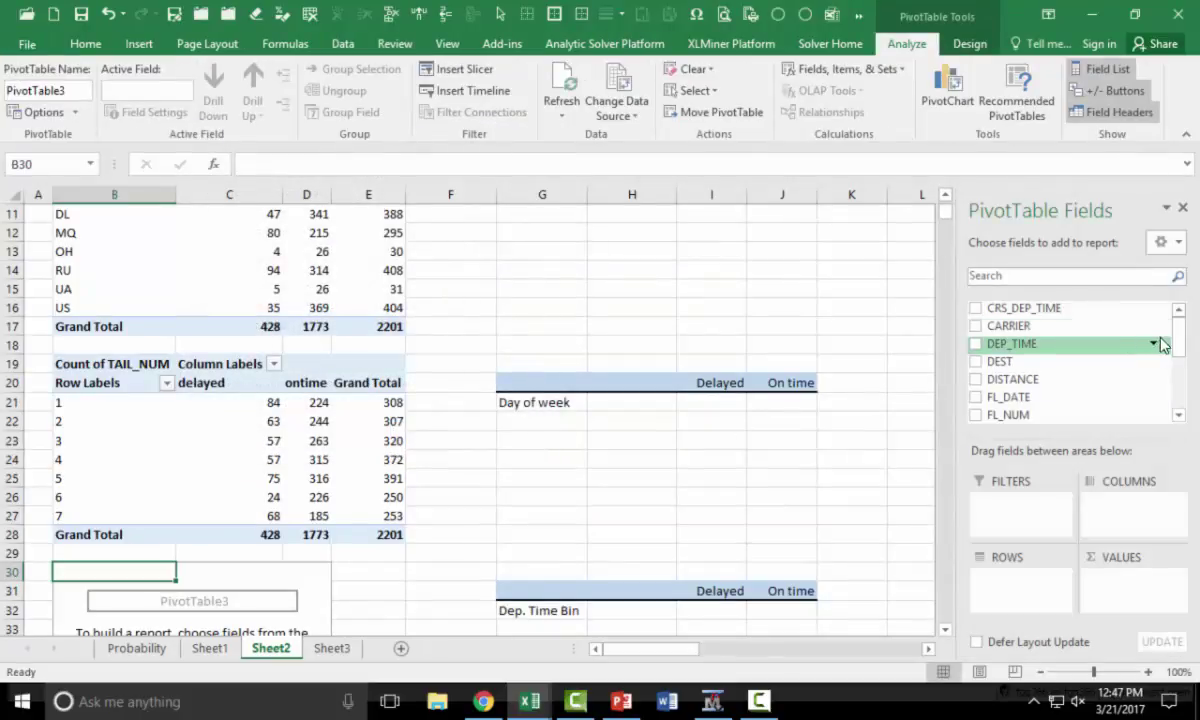
Step: Lay out the PivotTable at B30 with DepTimeBin as rows, Flight Status as columns and Count of TAIL_NUM as values
{"action": "left_click_drag", "start_coordinate": [1181, 340], "coordinate": [1179, 383]}
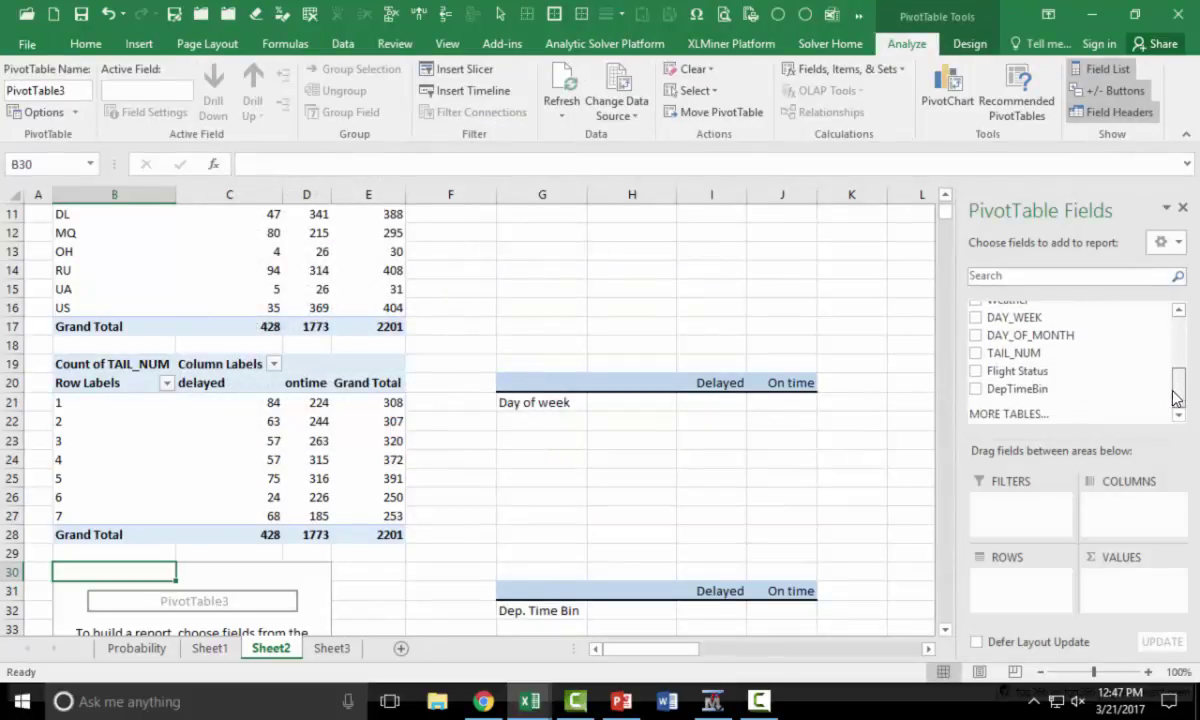
{"action": "left_click_drag", "start_coordinate": [1037, 390], "coordinate": [1035, 572]}
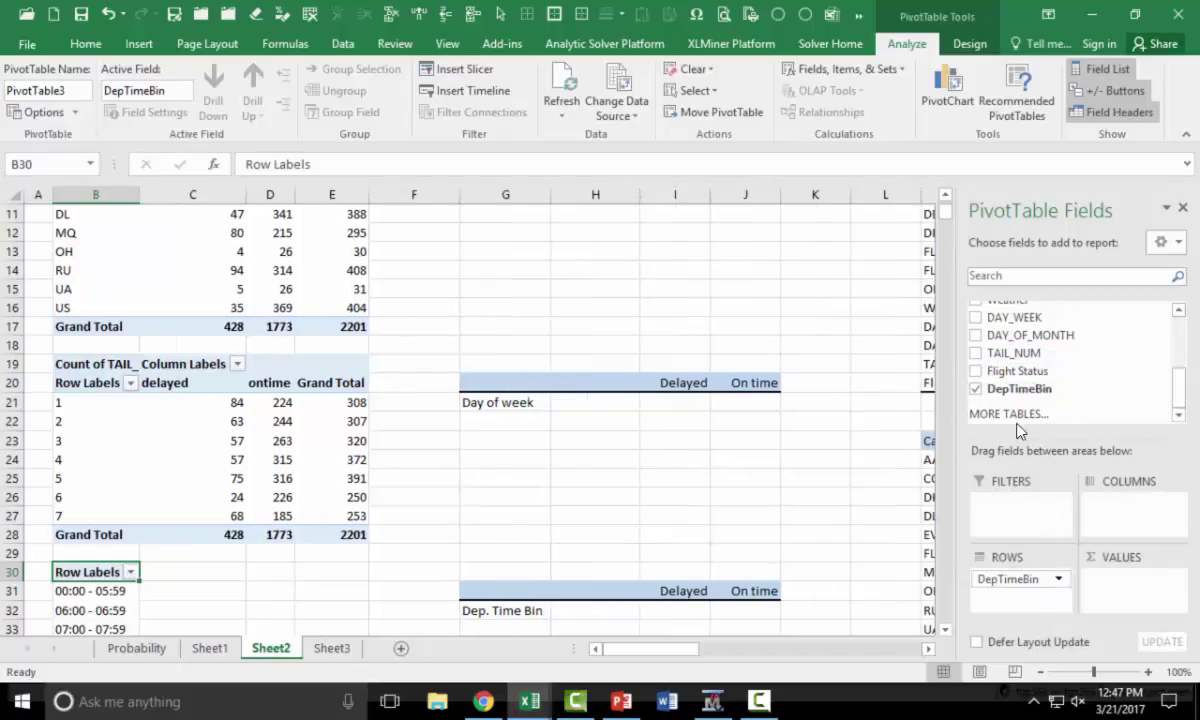
{"action": "left_click_drag", "start_coordinate": [1058, 372], "coordinate": [1125, 500]}
{"action": "left_click_drag", "start_coordinate": [1000, 353], "coordinate": [1140, 590]}
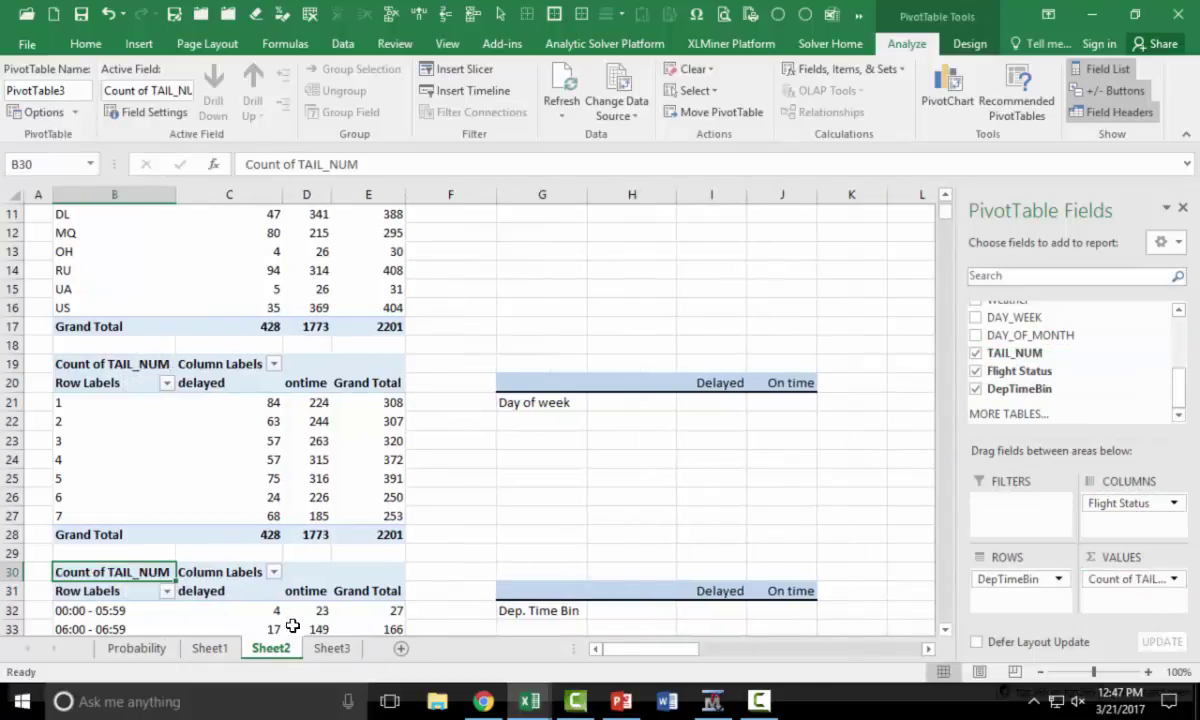
Step: Create a fourth PivotTable from the flight data range Sheet2!$Q$5:$AD$2206 on the existing worksheet at cell B51
{"action": "left_click", "coordinate": [683, 653]}
{"action": "scroll", "coordinate": [432, 543], "scroll_direction": "down", "scroll_amount": 7}
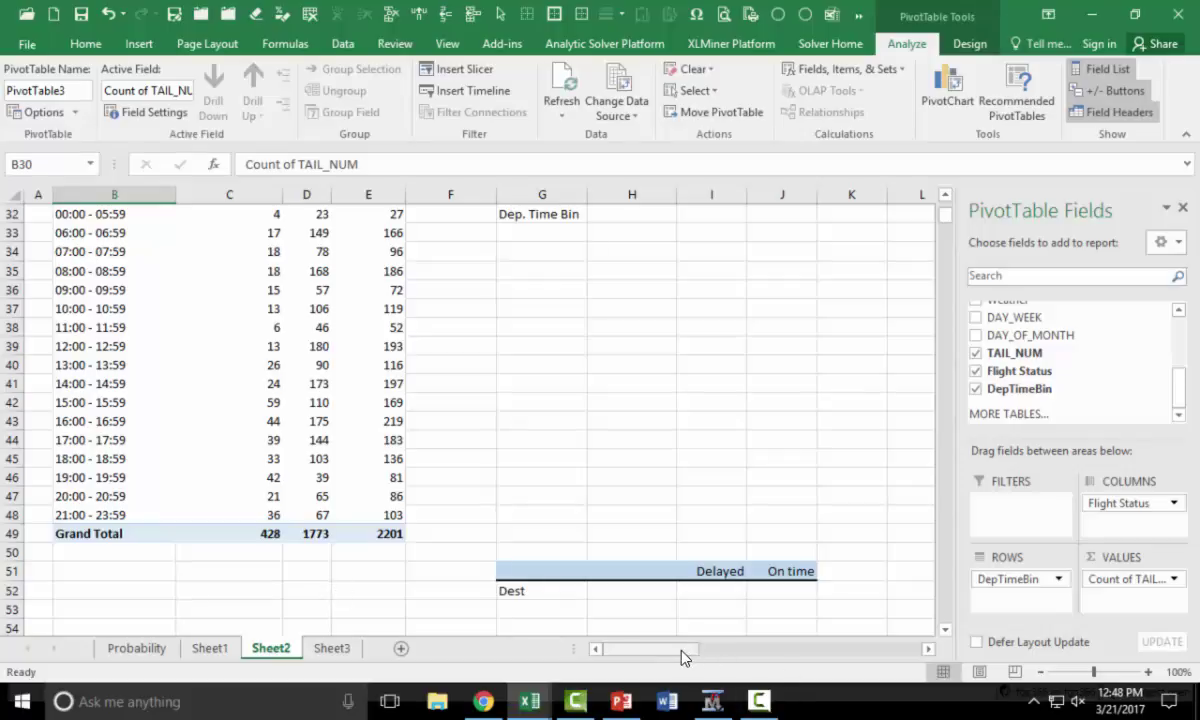
{"action": "left_click_drag", "start_coordinate": [673, 651], "coordinate": [850, 650]}
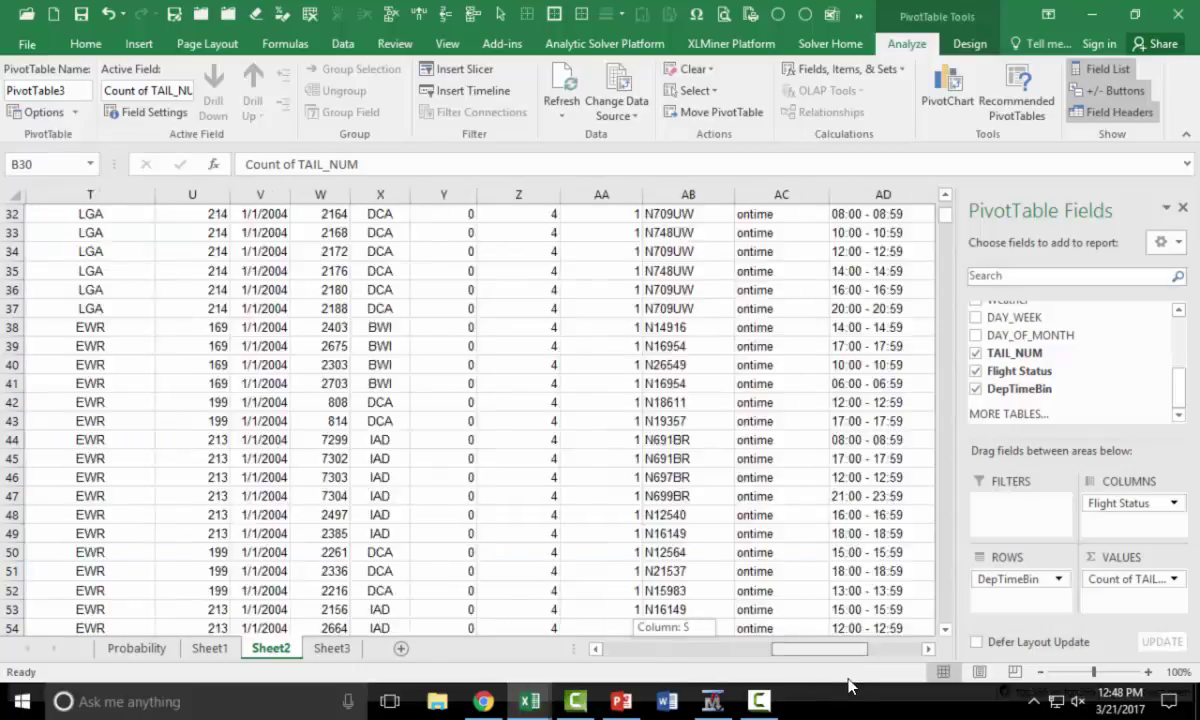
{"action": "scroll", "coordinate": [693, 601], "scroll_direction": "up", "scroll_amount": 4}
{"action": "scroll", "coordinate": [445, 478], "scroll_direction": "up", "scroll_amount": 6}
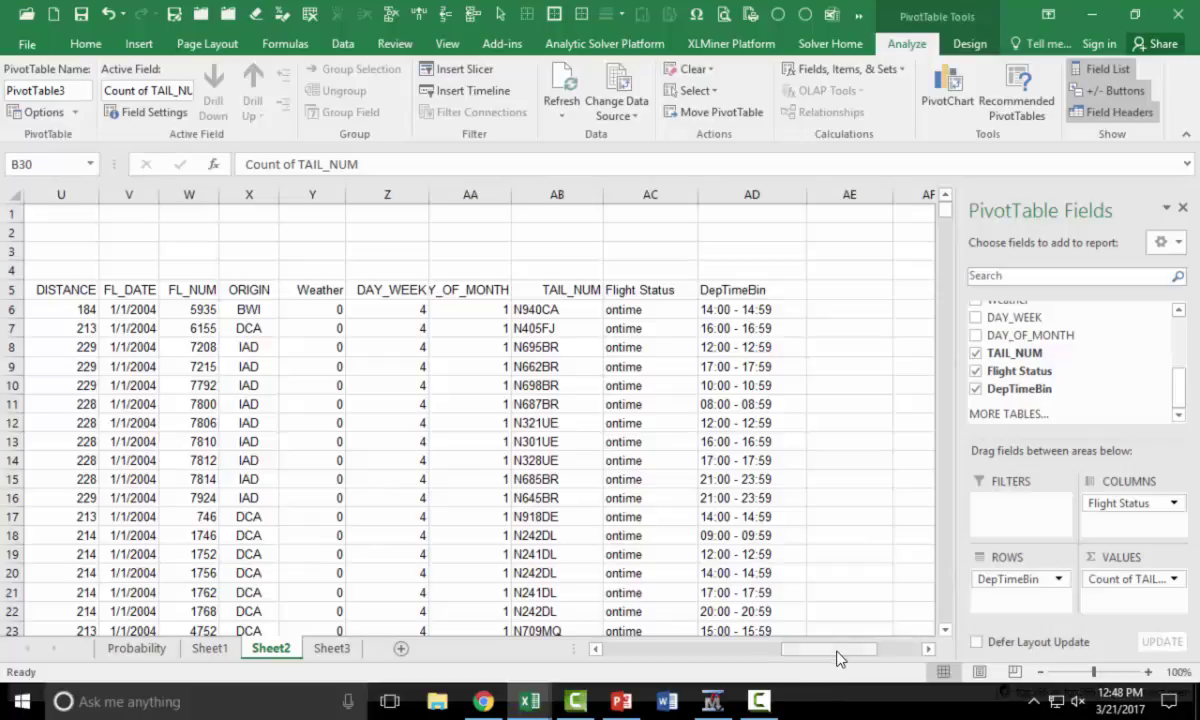
{"action": "left_click_drag", "start_coordinate": [839, 651], "coordinate": [786, 650]}
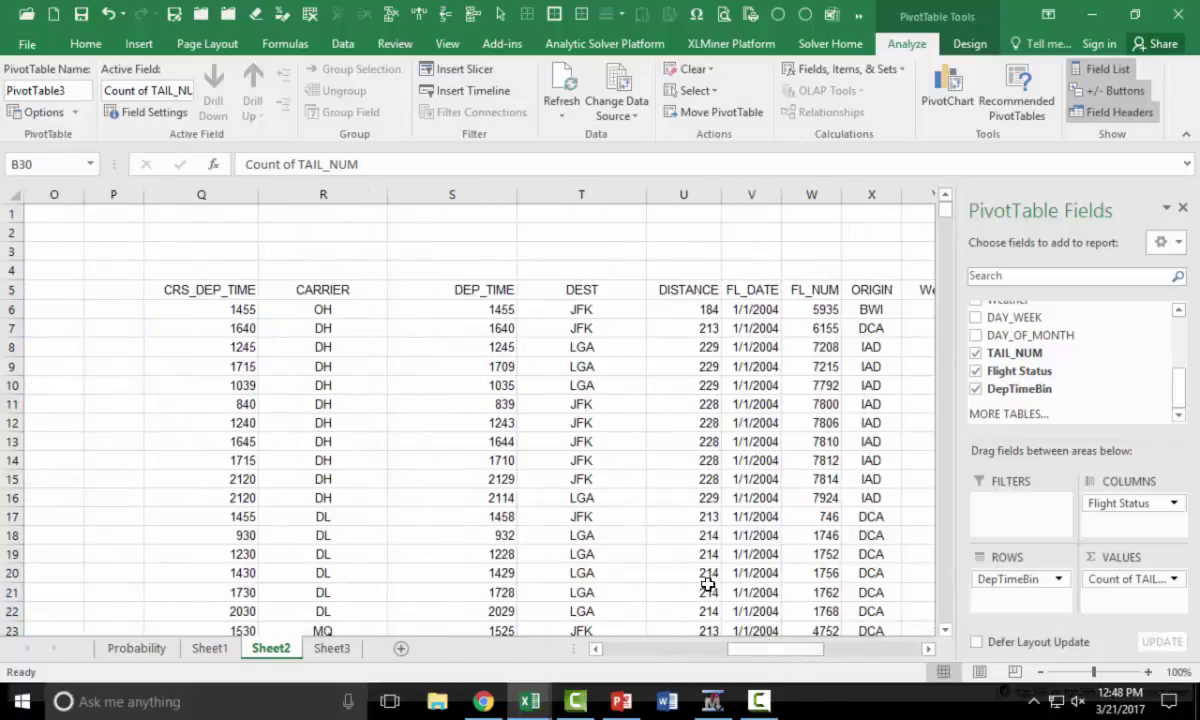
{"action": "left_click", "coordinate": [169, 285]}
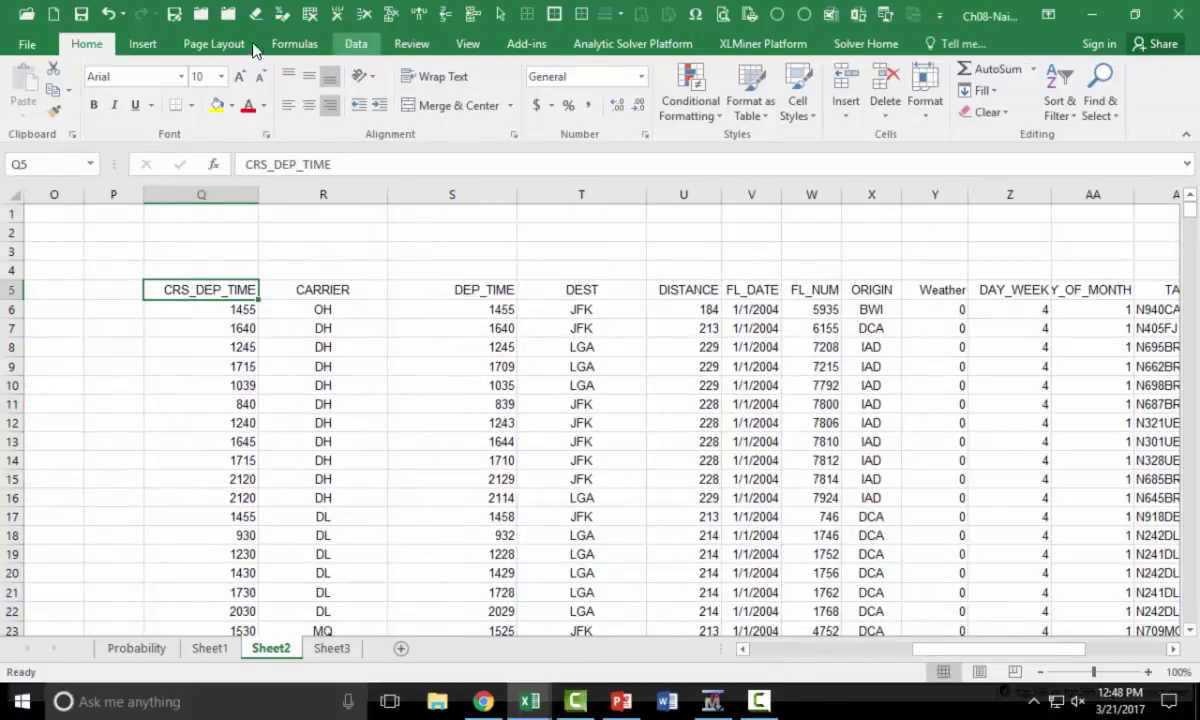
{"action": "left_click", "coordinate": [142, 44]}
{"action": "left_click", "coordinate": [28, 100]}
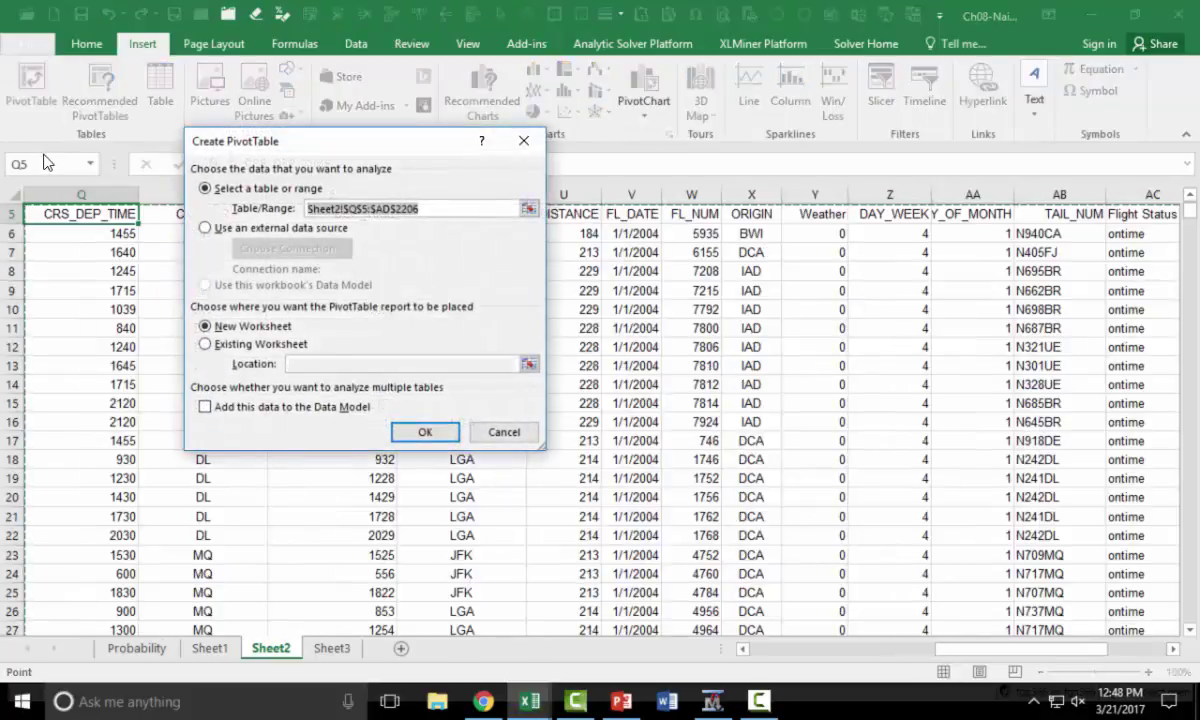
{"action": "left_click", "coordinate": [256, 346]}
{"action": "left_click_drag", "start_coordinate": [982, 650], "coordinate": [870, 658]}
{"action": "scroll", "coordinate": [198, 548], "scroll_direction": "down", "scroll_amount": 5}
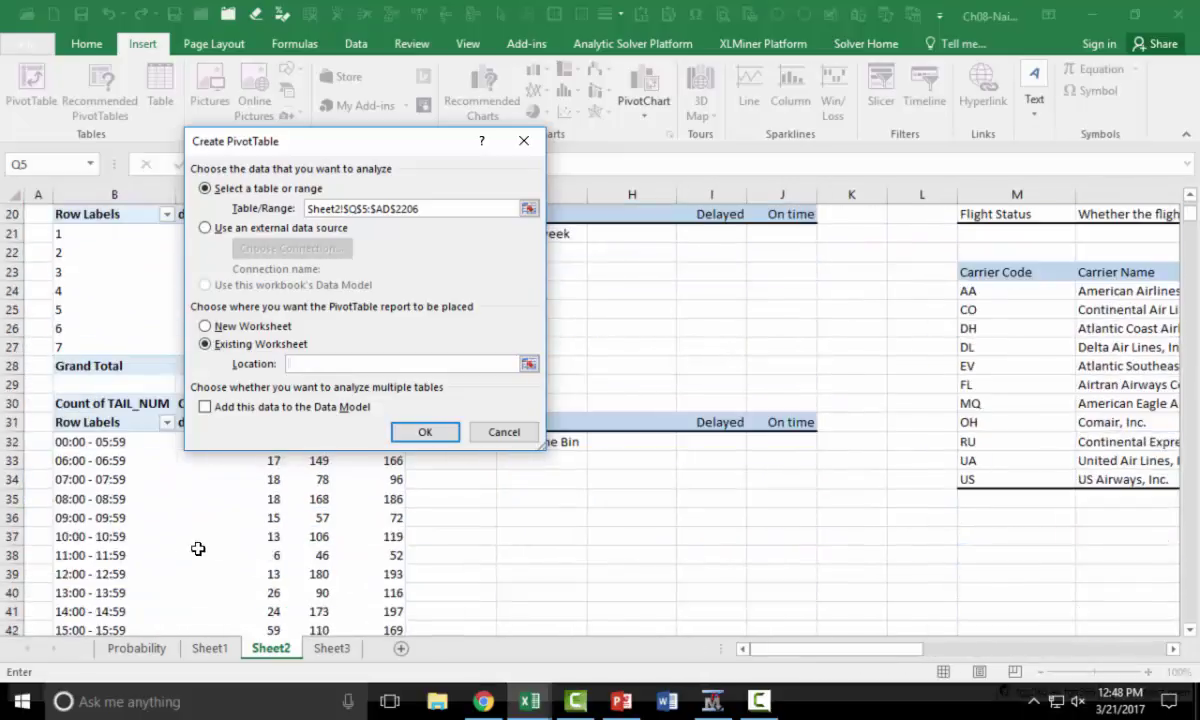
{"action": "scroll", "coordinate": [180, 545], "scroll_direction": "down", "scroll_amount": 5}
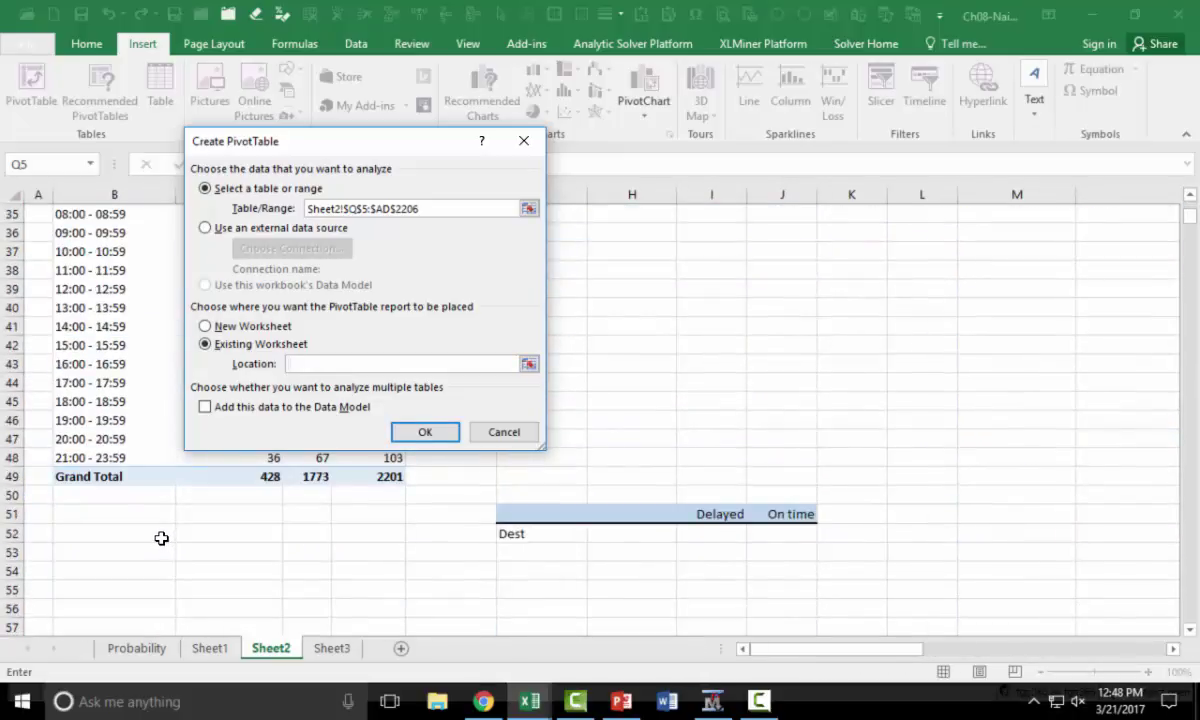
{"action": "left_click", "coordinate": [69, 513]}
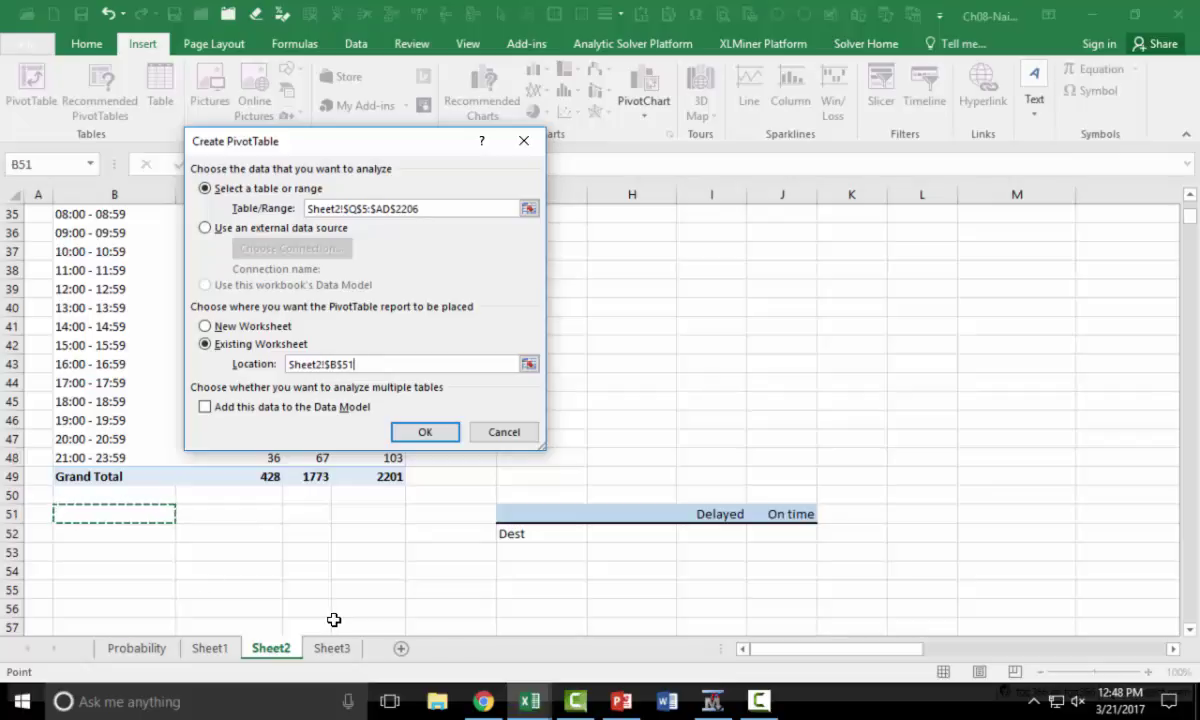
{"action": "left_click", "coordinate": [428, 434]}
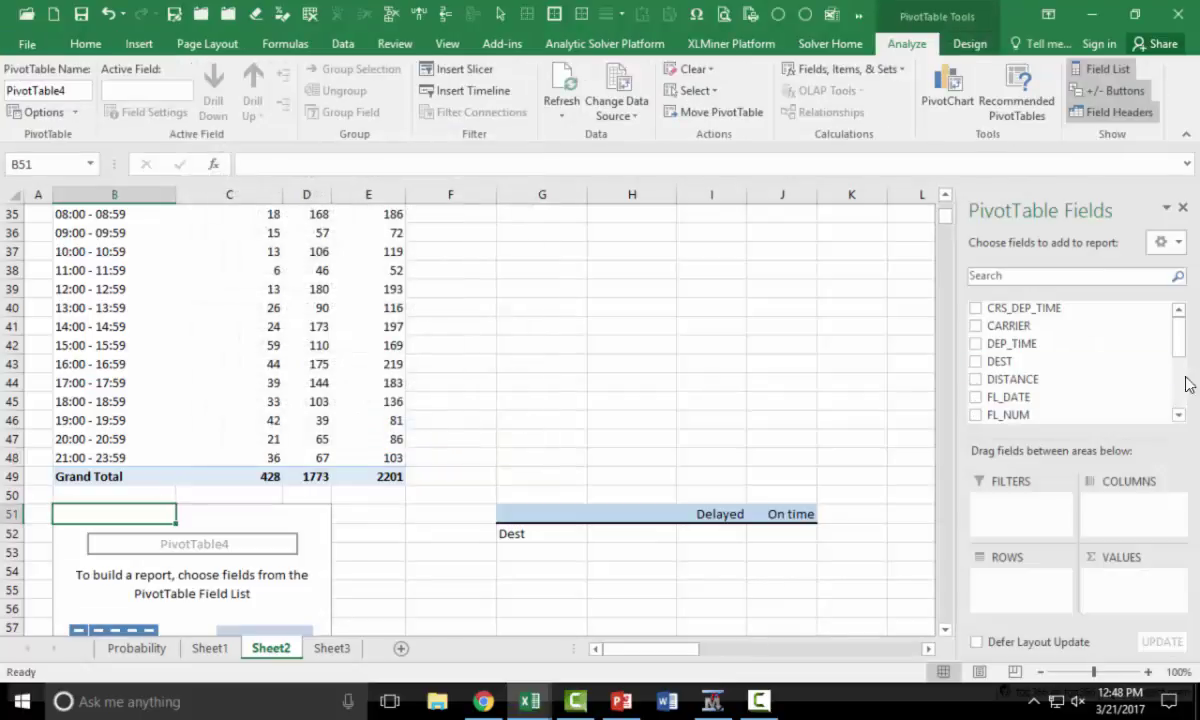
Step: Lay out the PivotTable at B51 with DEST as rows, Flight Status as columns and Count of TAIL_NUM as values
{"action": "scroll", "coordinate": [1104, 388], "scroll_direction": "down", "scroll_amount": 3}
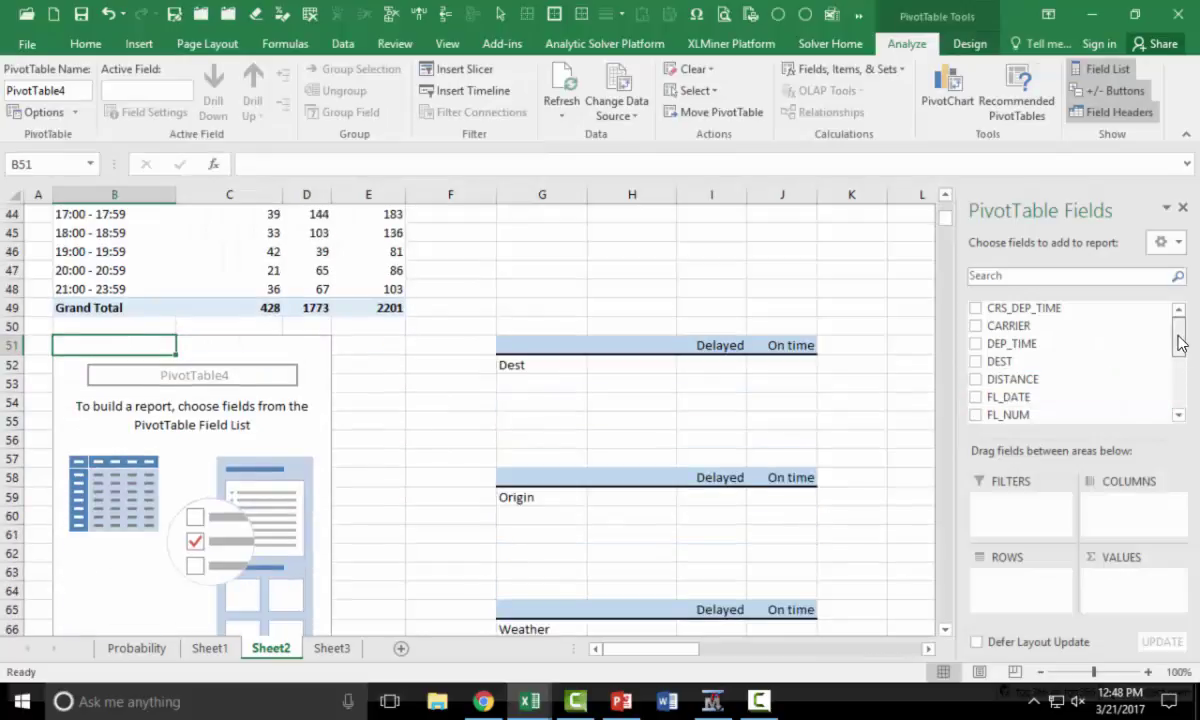
{"action": "scroll", "coordinate": [1178, 343], "scroll_direction": "down", "scroll_amount": 1}
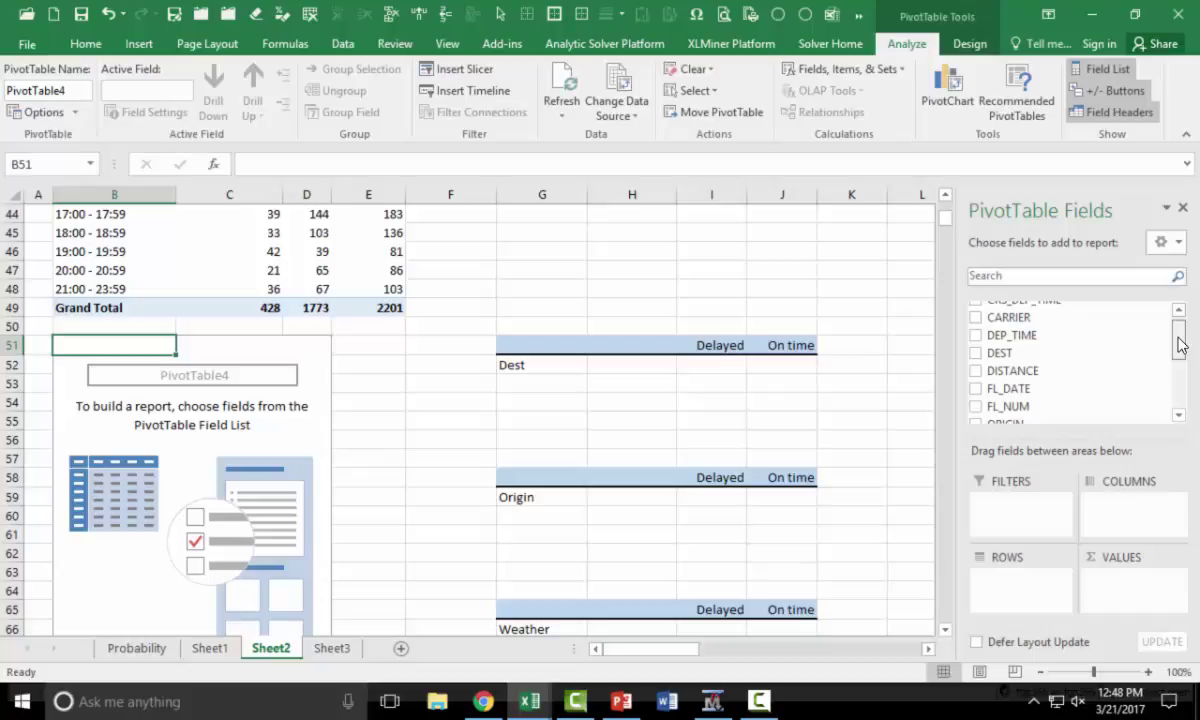
{"action": "left_click_drag", "start_coordinate": [1178, 343], "coordinate": [1171, 362]}
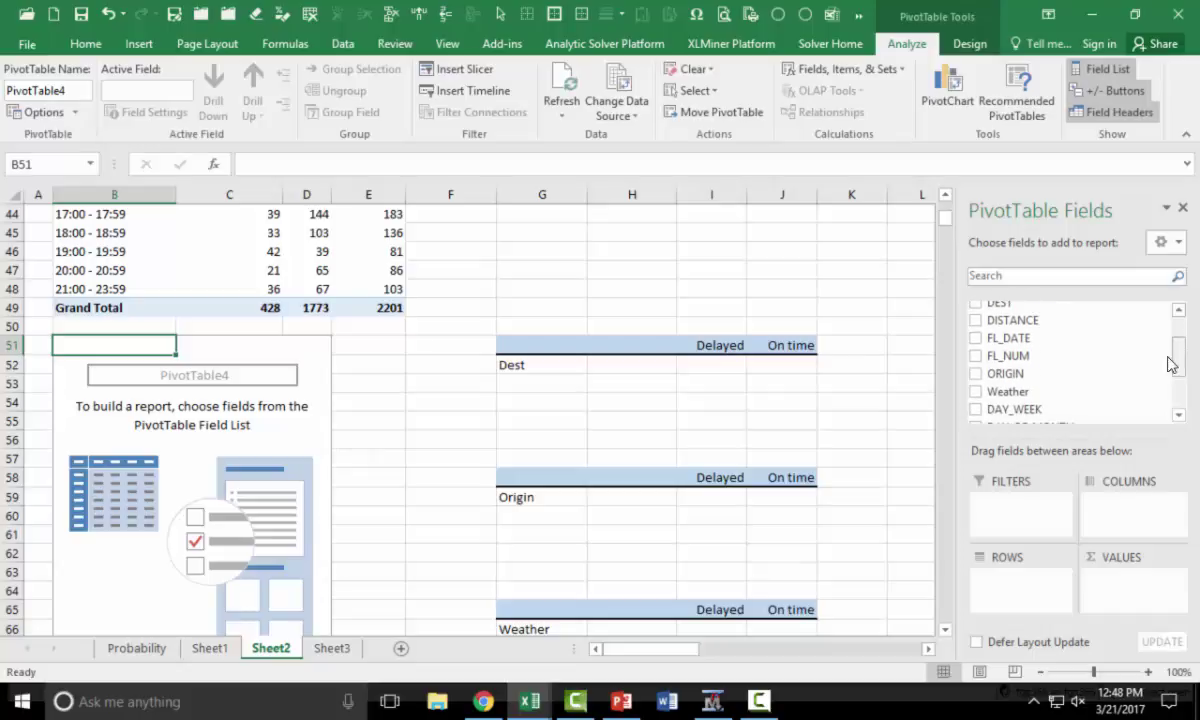
{"action": "left_click_drag", "start_coordinate": [1016, 378], "coordinate": [631, 515]}
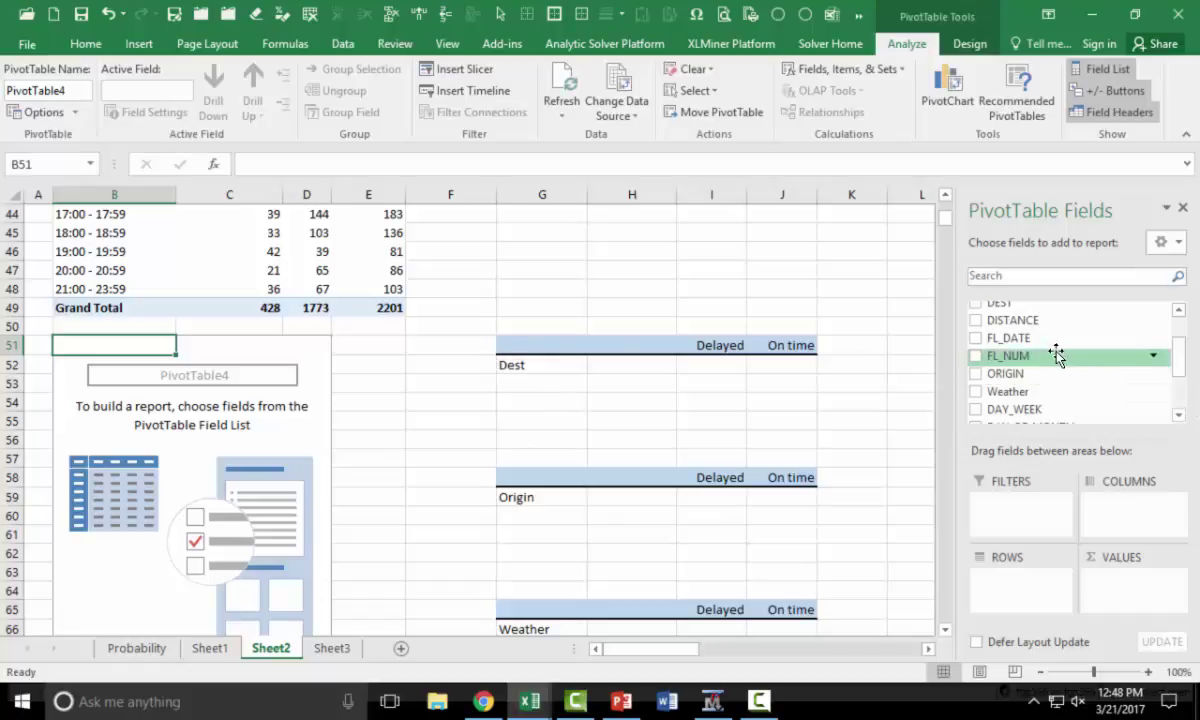
{"action": "left_click_drag", "start_coordinate": [1179, 359], "coordinate": [1179, 349]}
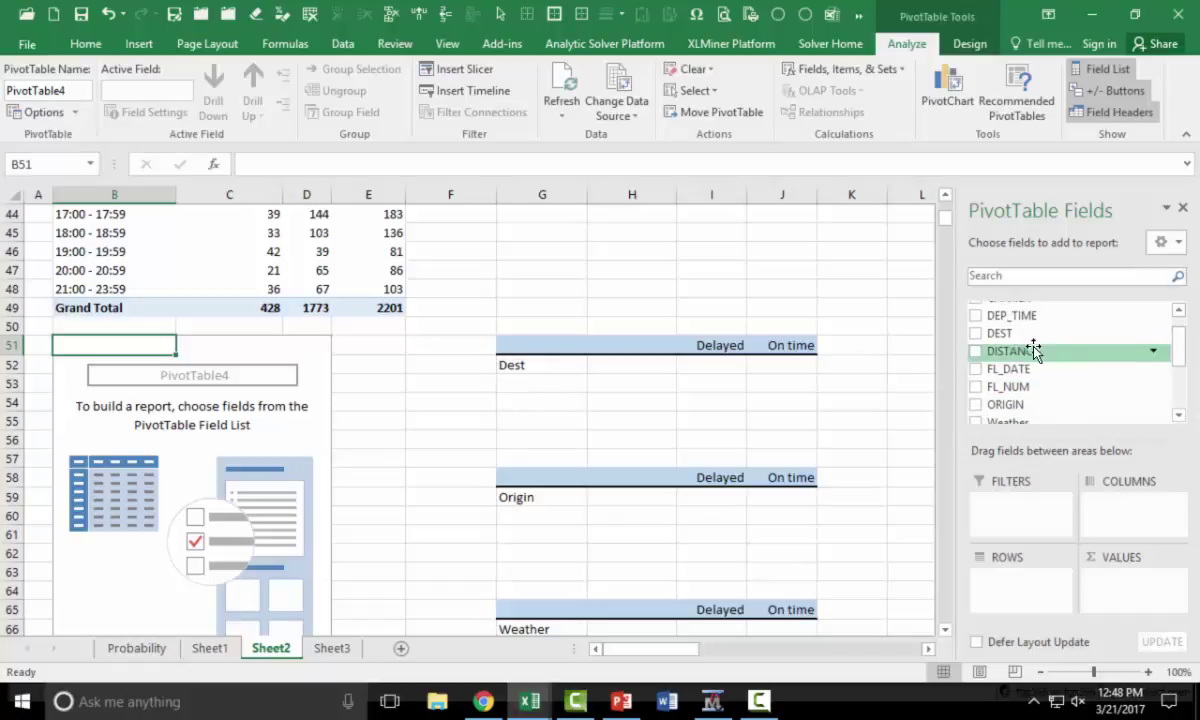
{"action": "left_click_drag", "start_coordinate": [990, 336], "coordinate": [1034, 588]}
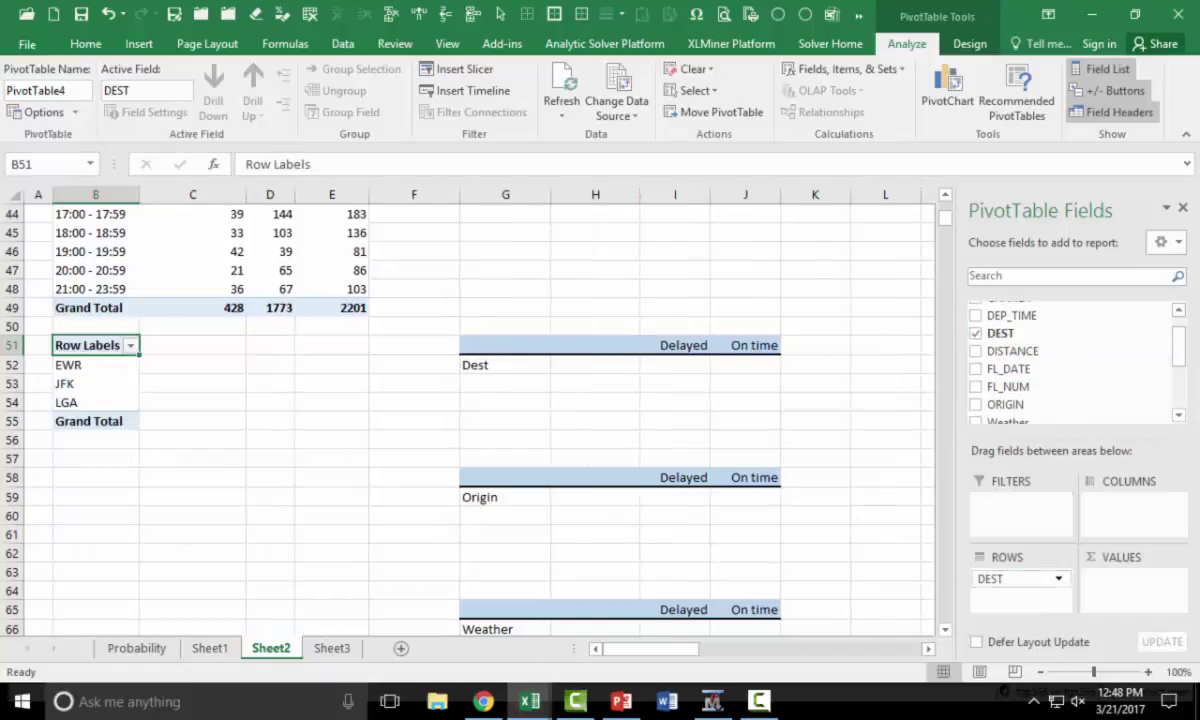
{"action": "left_click_drag", "start_coordinate": [1180, 350], "coordinate": [1179, 394]}
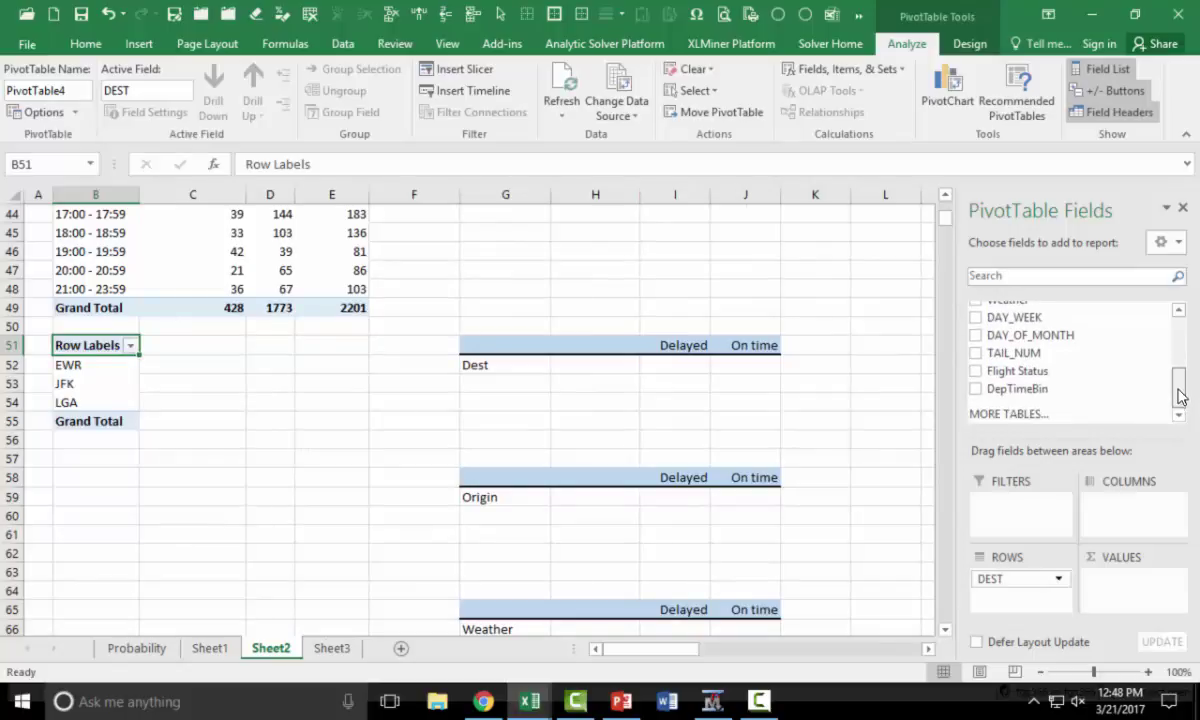
{"action": "left_click_drag", "start_coordinate": [1017, 371], "coordinate": [1112, 500]}
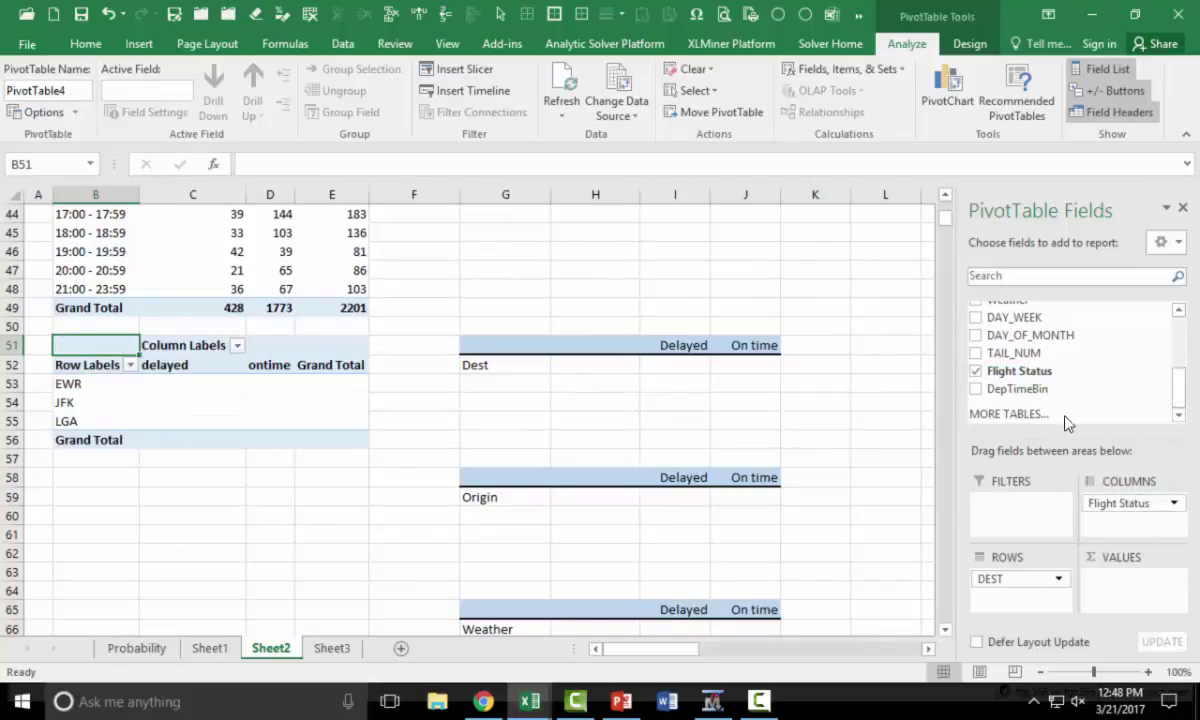
{"action": "left_click_drag", "start_coordinate": [1050, 353], "coordinate": [1176, 606]}
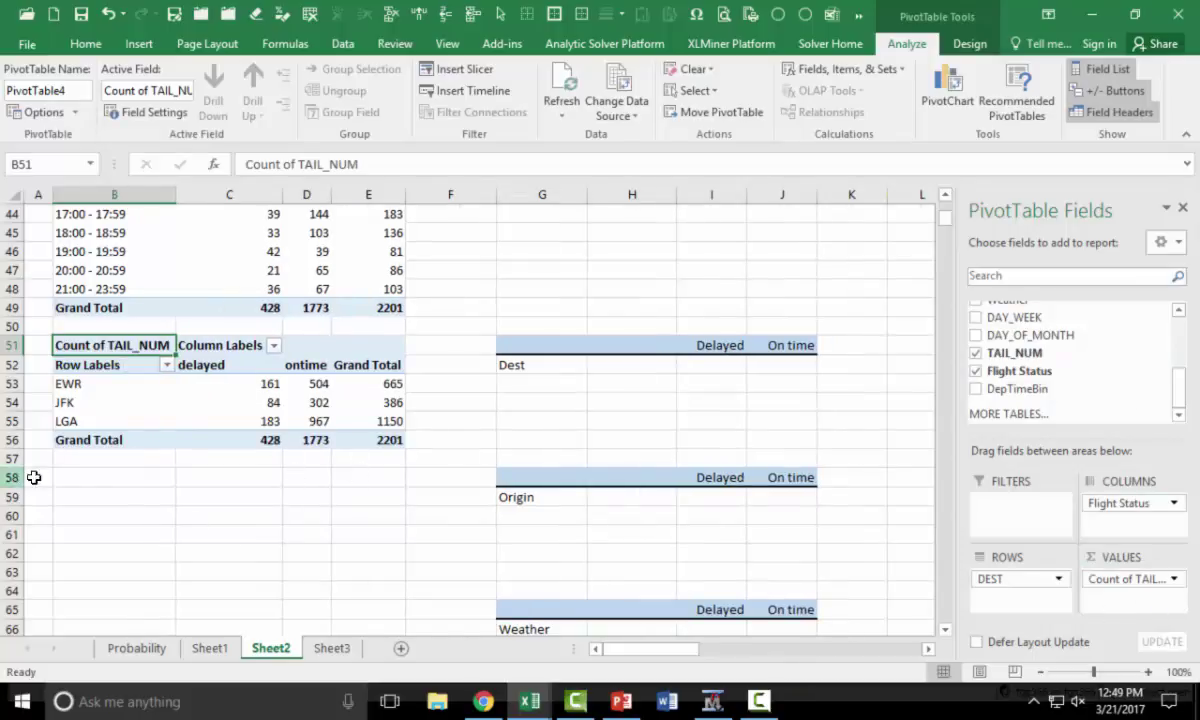
Step: Create a fifth PivotTable from the flight data range Sheet2!$Q$5:$AD$2206 on the existing worksheet at cell B58
{"action": "left_click", "coordinate": [88, 484]}
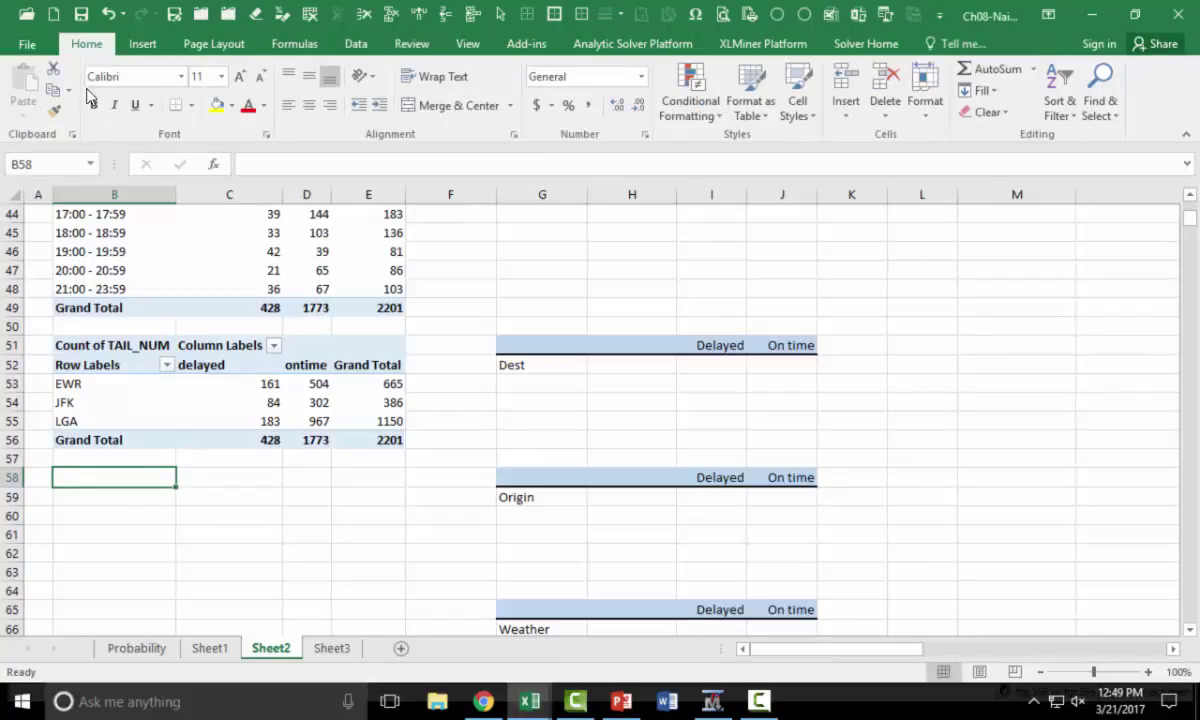
{"action": "left_click_drag", "start_coordinate": [855, 650], "coordinate": [1015, 647]}
{"action": "scroll", "coordinate": [250, 360], "scroll_direction": "up", "scroll_amount": 14}
{"action": "left_click", "coordinate": [150, 292]}
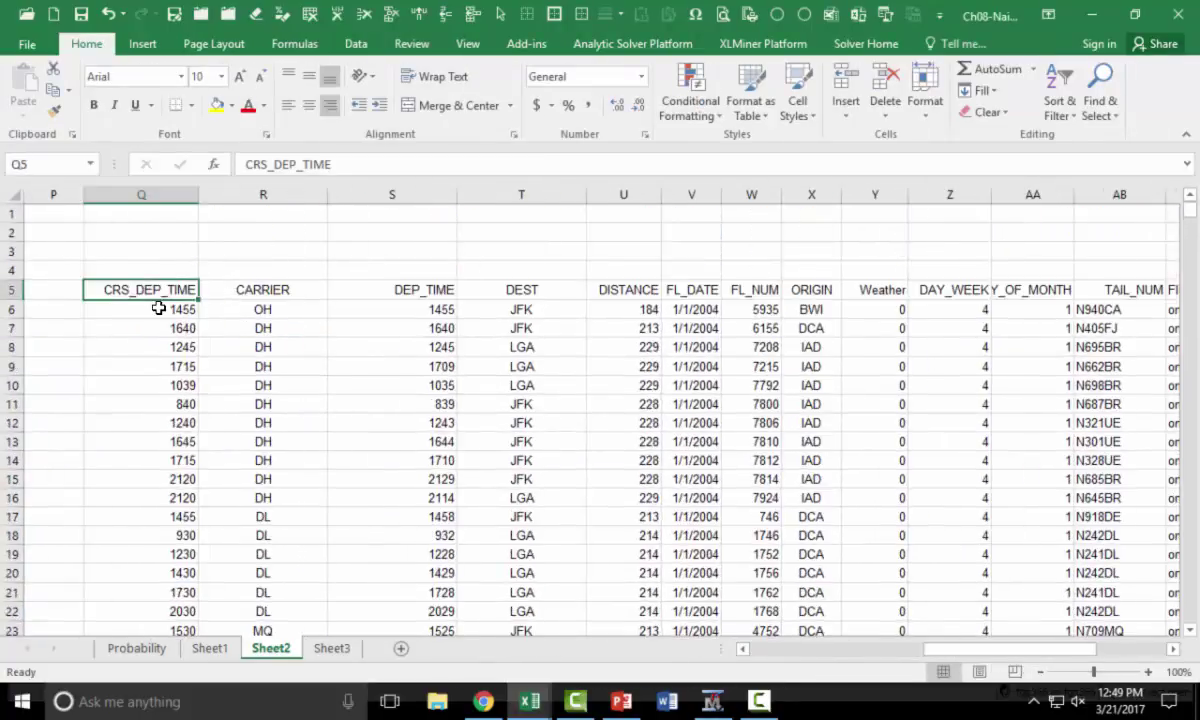
{"action": "left_click", "coordinate": [142, 44]}
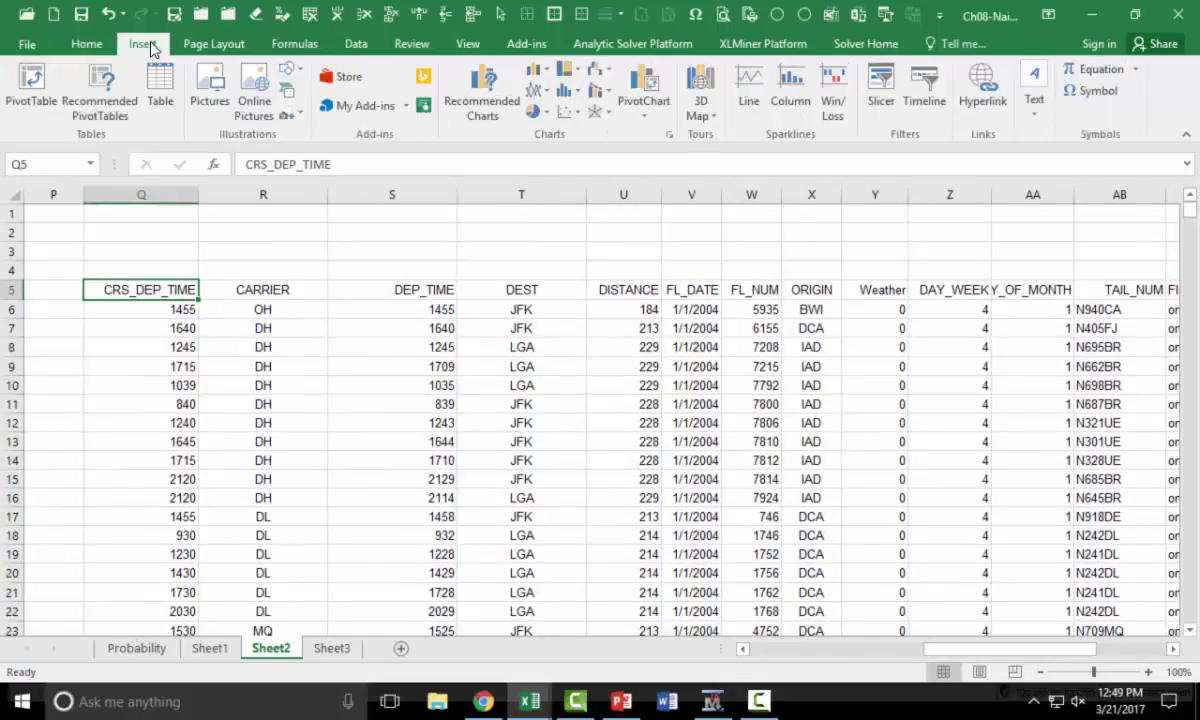
{"action": "left_click", "coordinate": [14, 107]}
{"action": "left_click", "coordinate": [256, 346]}
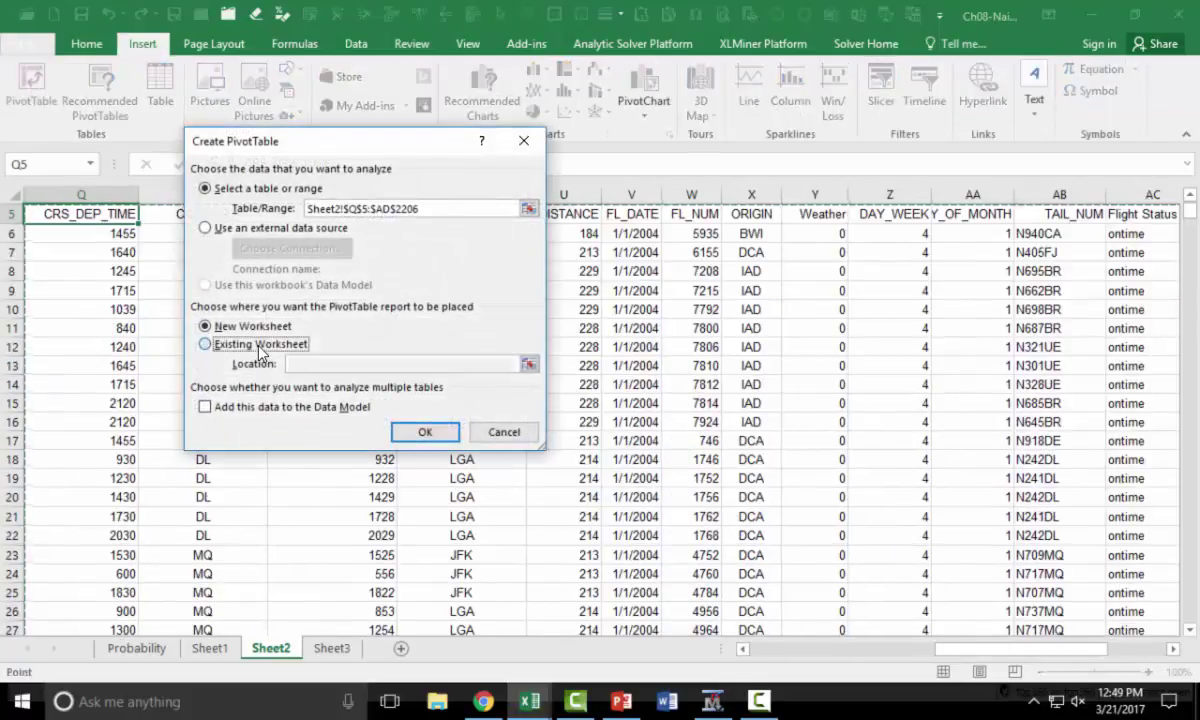
{"action": "left_click_drag", "start_coordinate": [940, 648], "coordinate": [786, 657]}
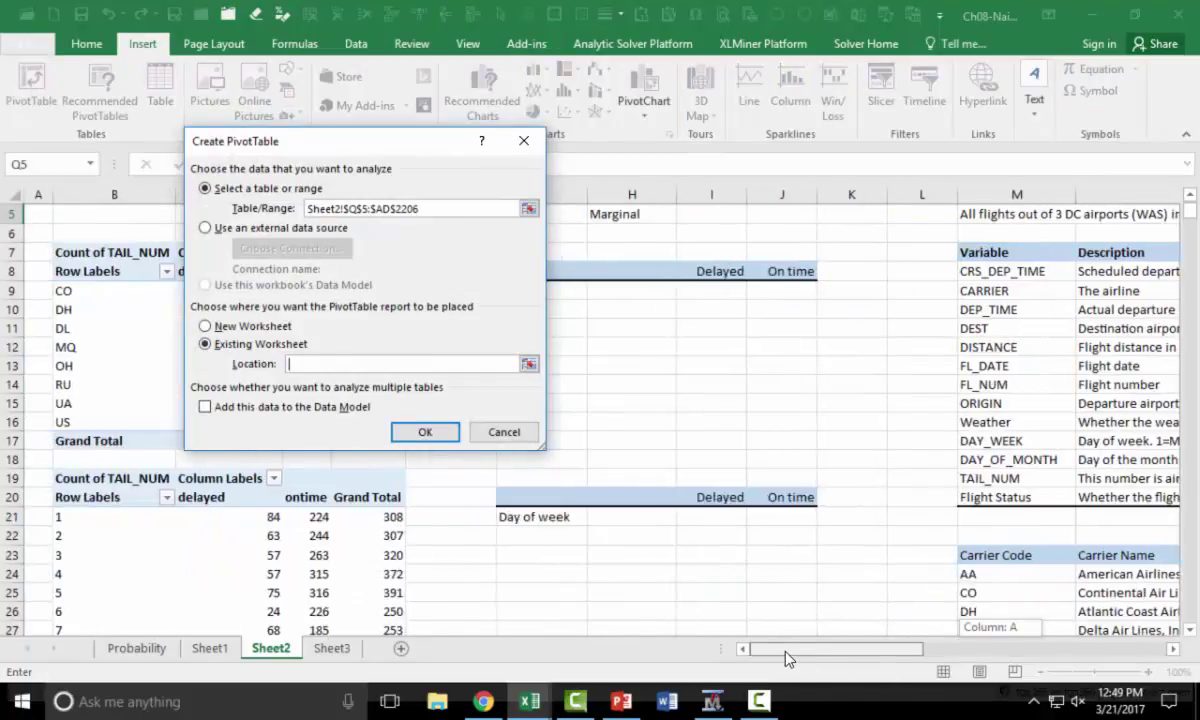
{"action": "scroll", "coordinate": [396, 501], "scroll_direction": "down", "scroll_amount": 10}
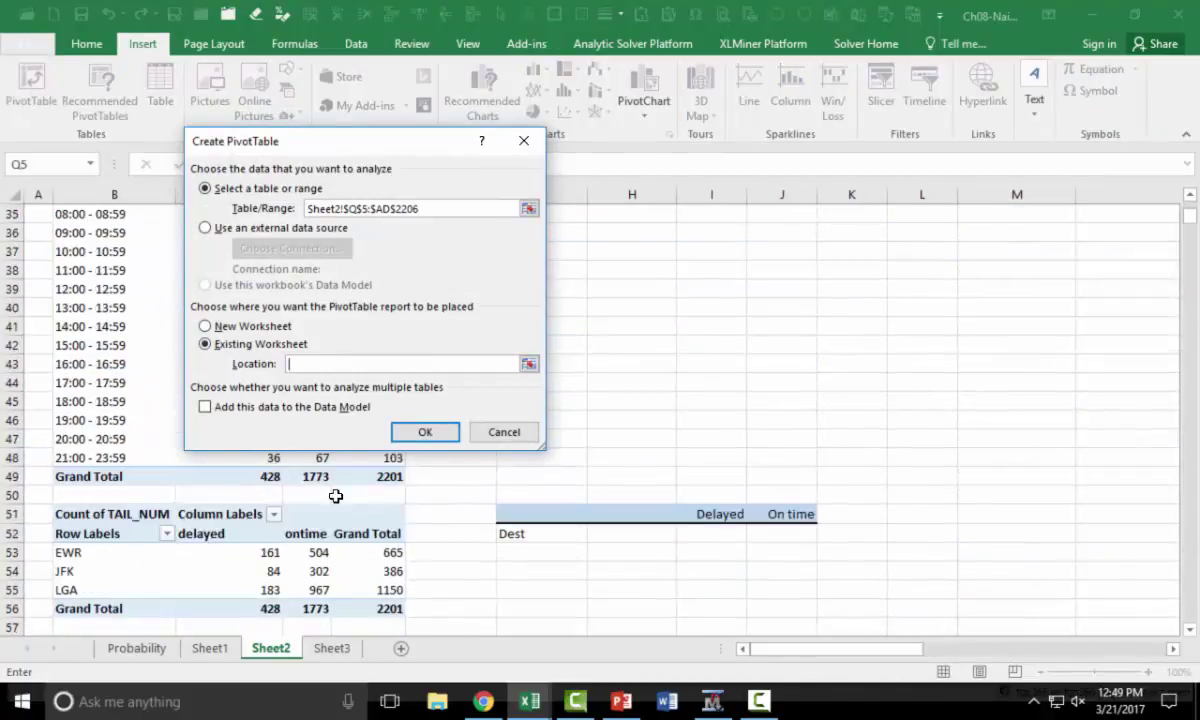
{"action": "scroll", "coordinate": [153, 558], "scroll_direction": "down", "scroll_amount": 2}
{"action": "left_click", "coordinate": [86, 537]}
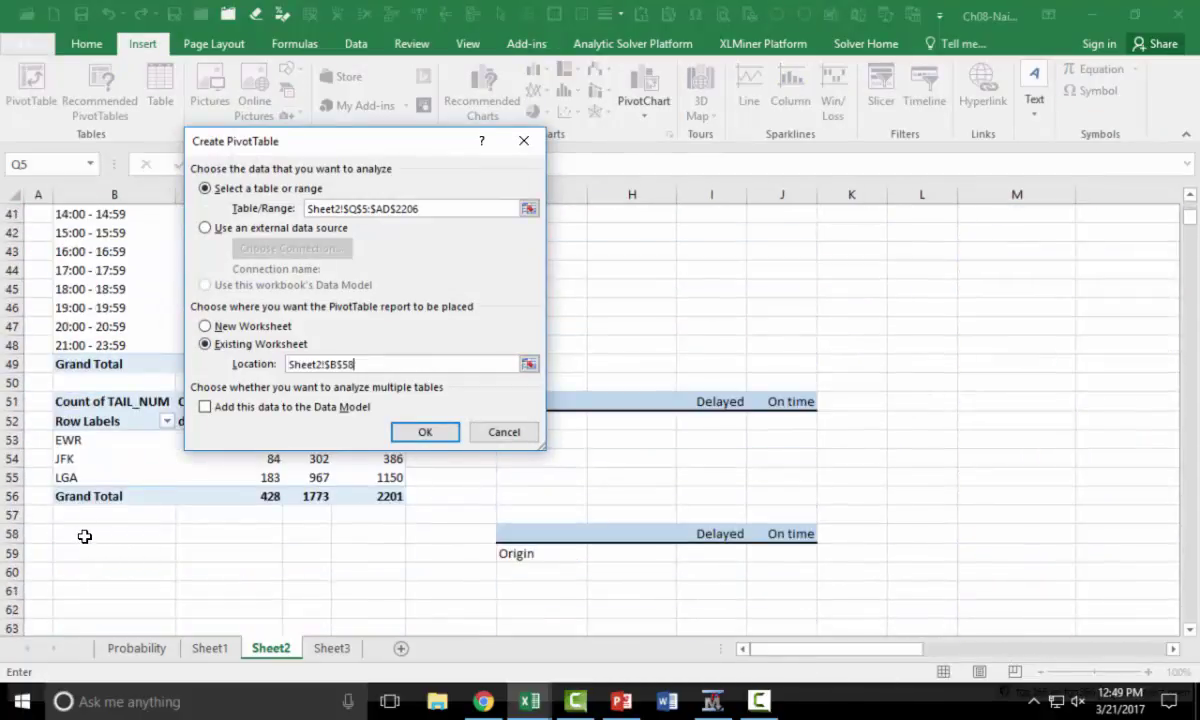
{"action": "left_click", "coordinate": [430, 431]}
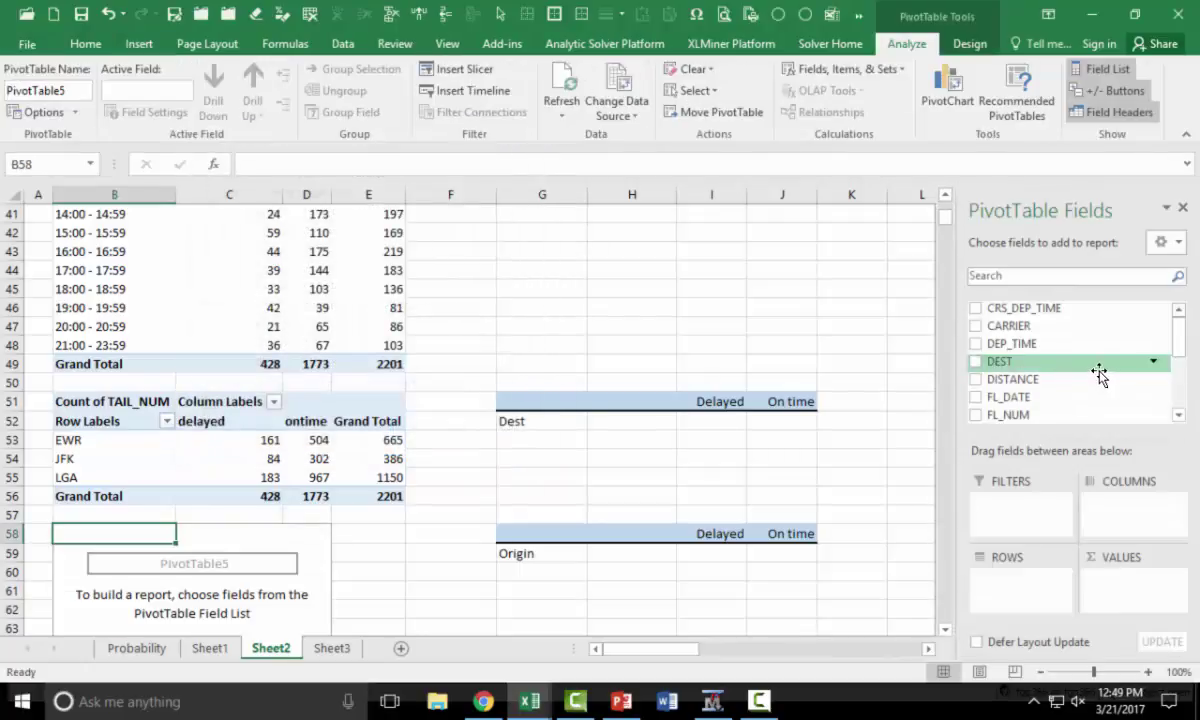
Step: Lay out the PivotTable at B58 with ORIGIN as rows, Flight Status as columns and Count of TAIL_NUM as values
{"action": "scroll", "coordinate": [1100, 375], "scroll_direction": "down", "scroll_amount": 1}
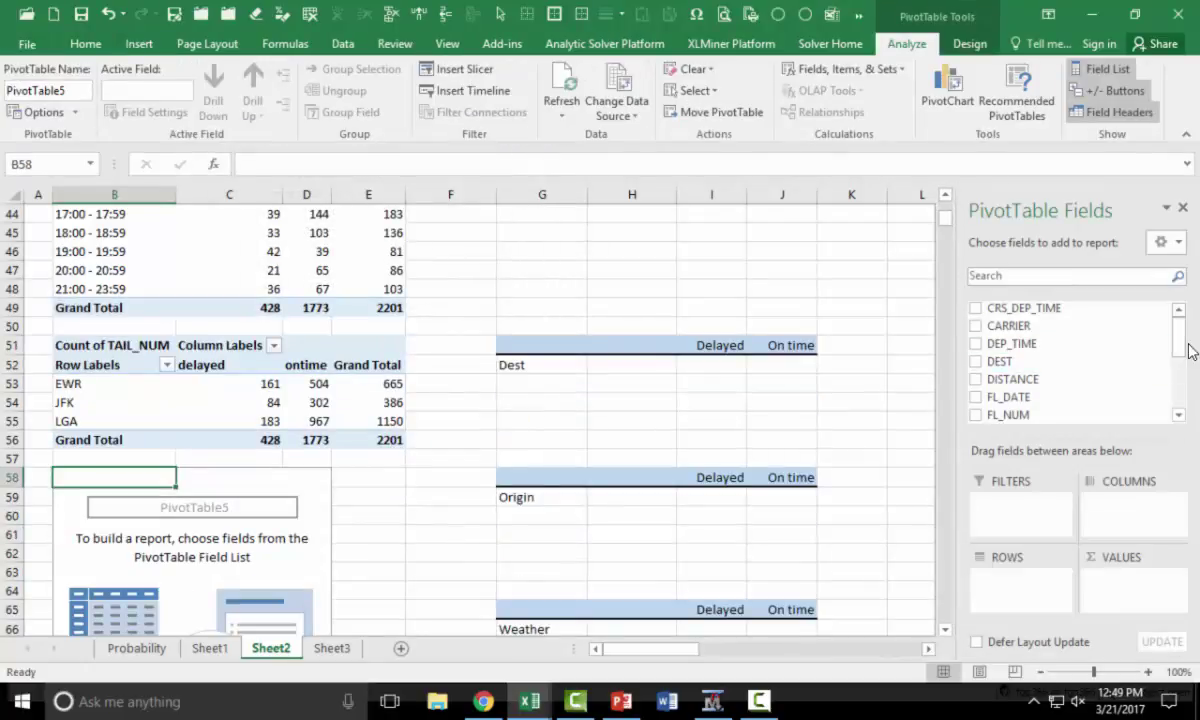
{"action": "left_click_drag", "start_coordinate": [1182, 347], "coordinate": [1184, 376]}
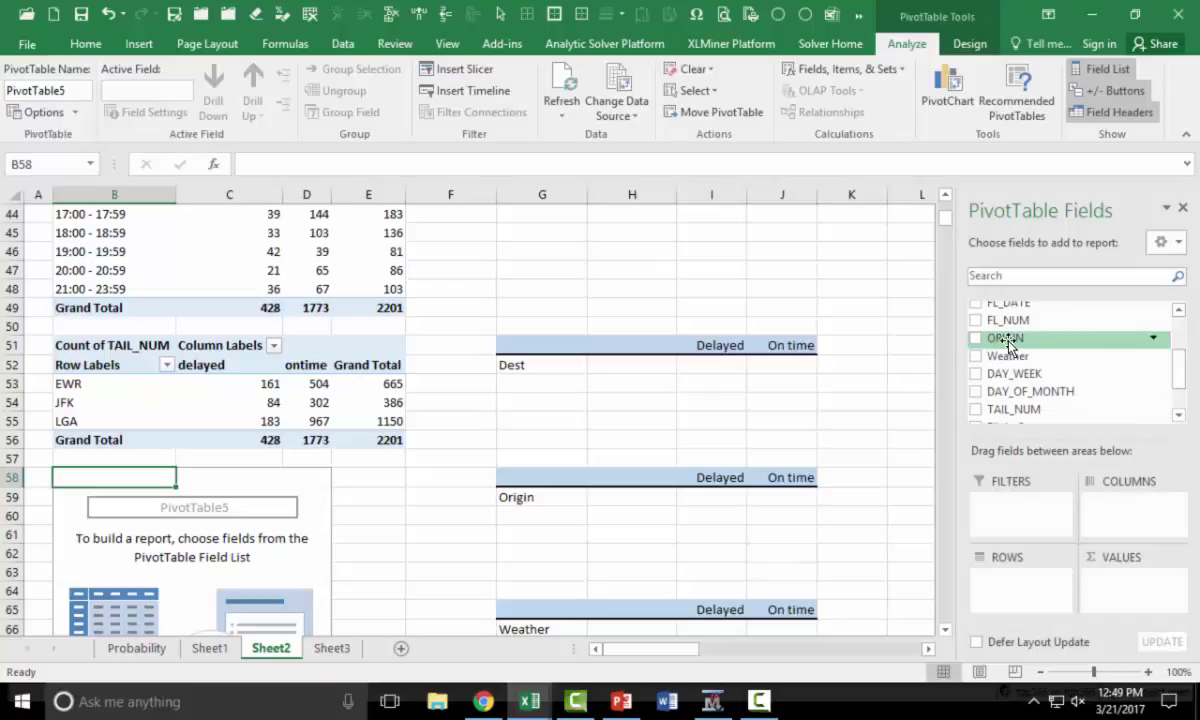
{"action": "left_click_drag", "start_coordinate": [1005, 338], "coordinate": [1030, 585]}
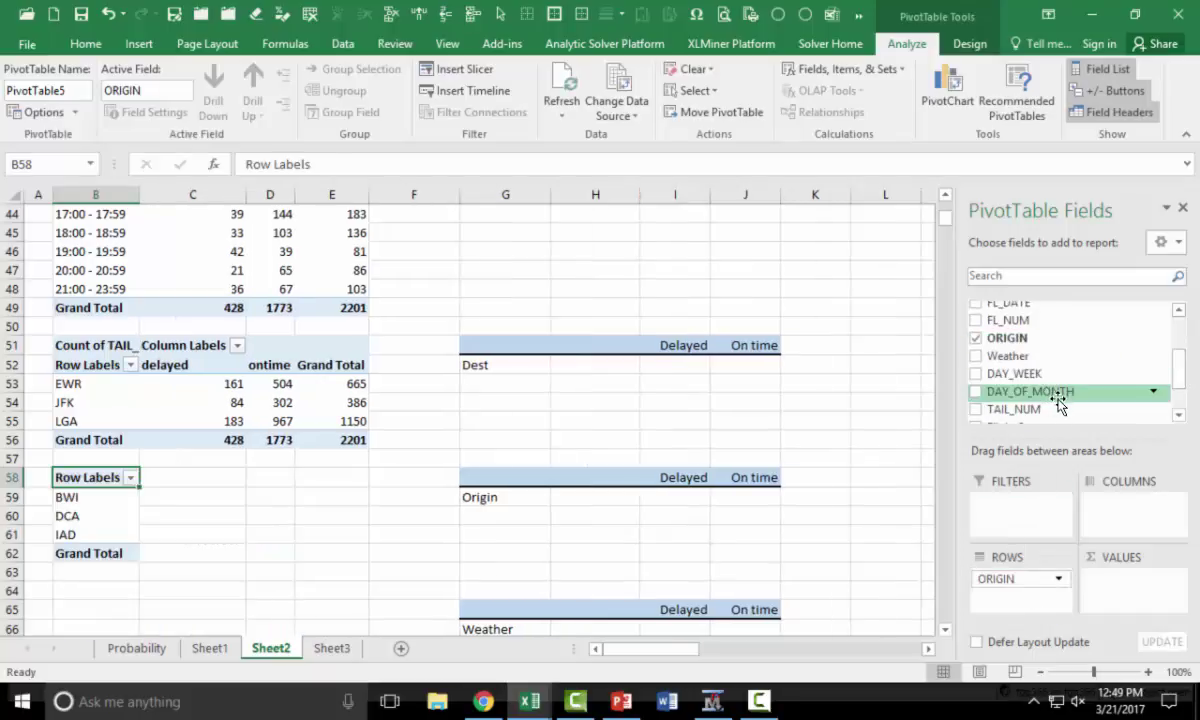
{"action": "scroll", "coordinate": [1100, 395], "scroll_direction": "down", "scroll_amount": 1}
{"action": "left_click_drag", "start_coordinate": [1183, 386], "coordinate": [1183, 406]}
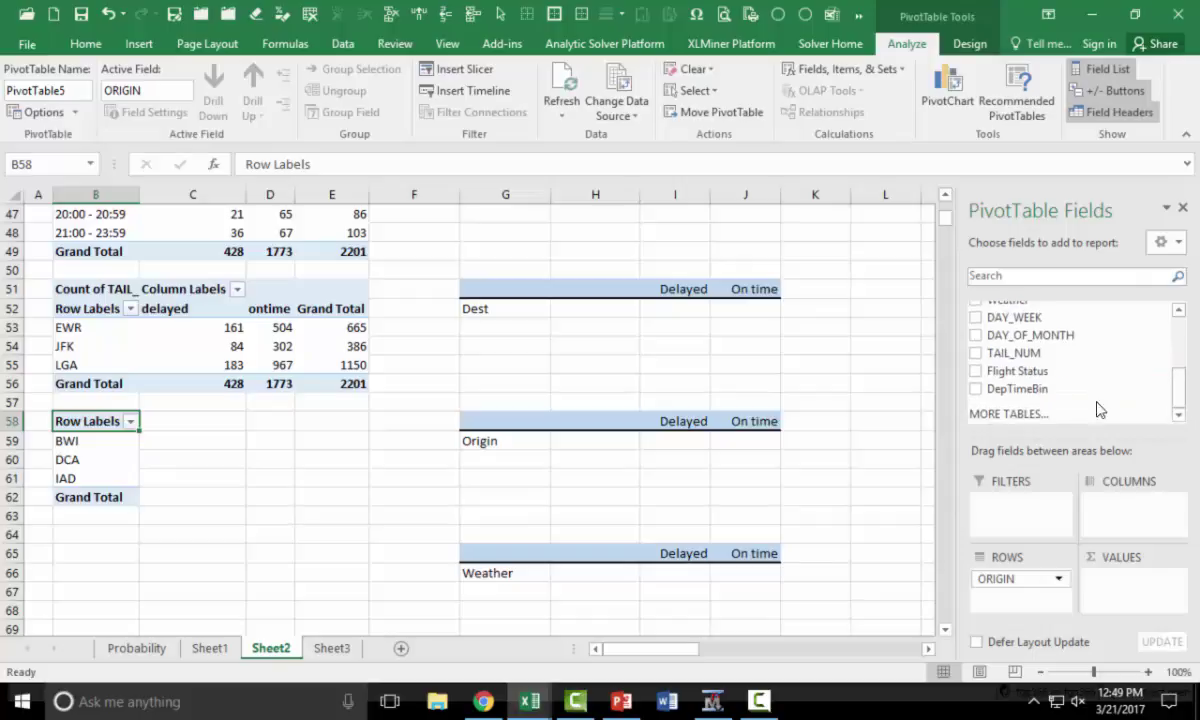
{"action": "left_click_drag", "start_coordinate": [1039, 380], "coordinate": [1123, 505]}
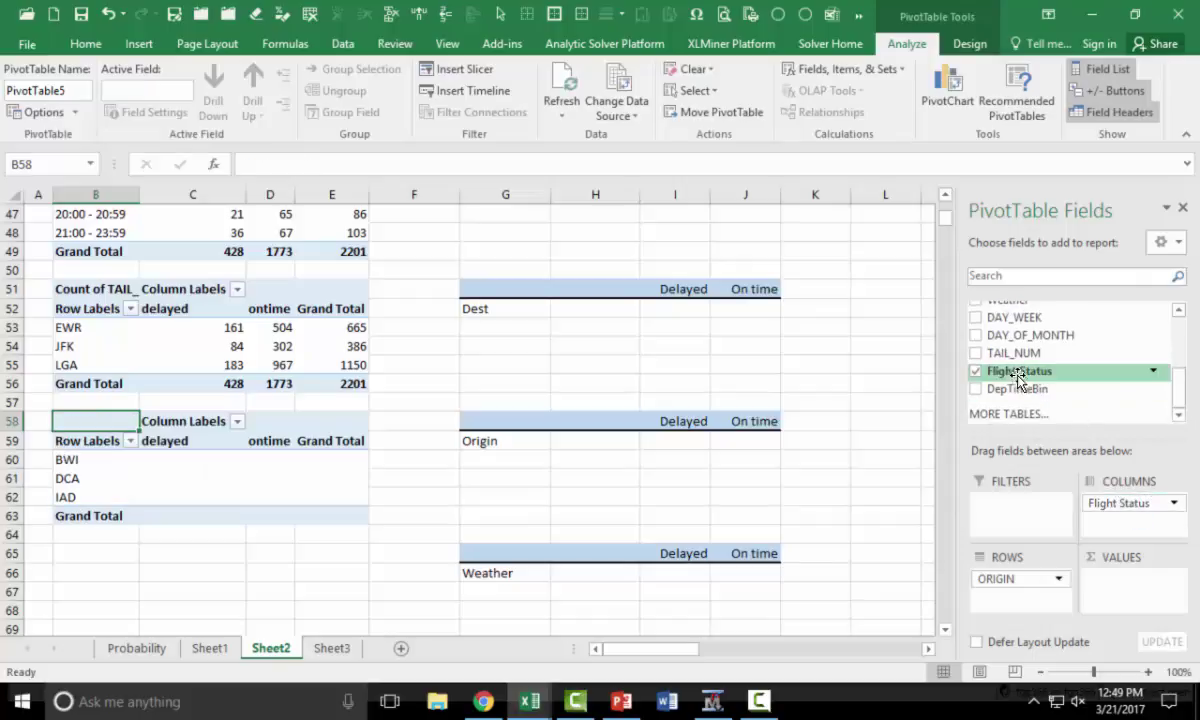
{"action": "left_click_drag", "start_coordinate": [1013, 352], "coordinate": [1133, 580]}
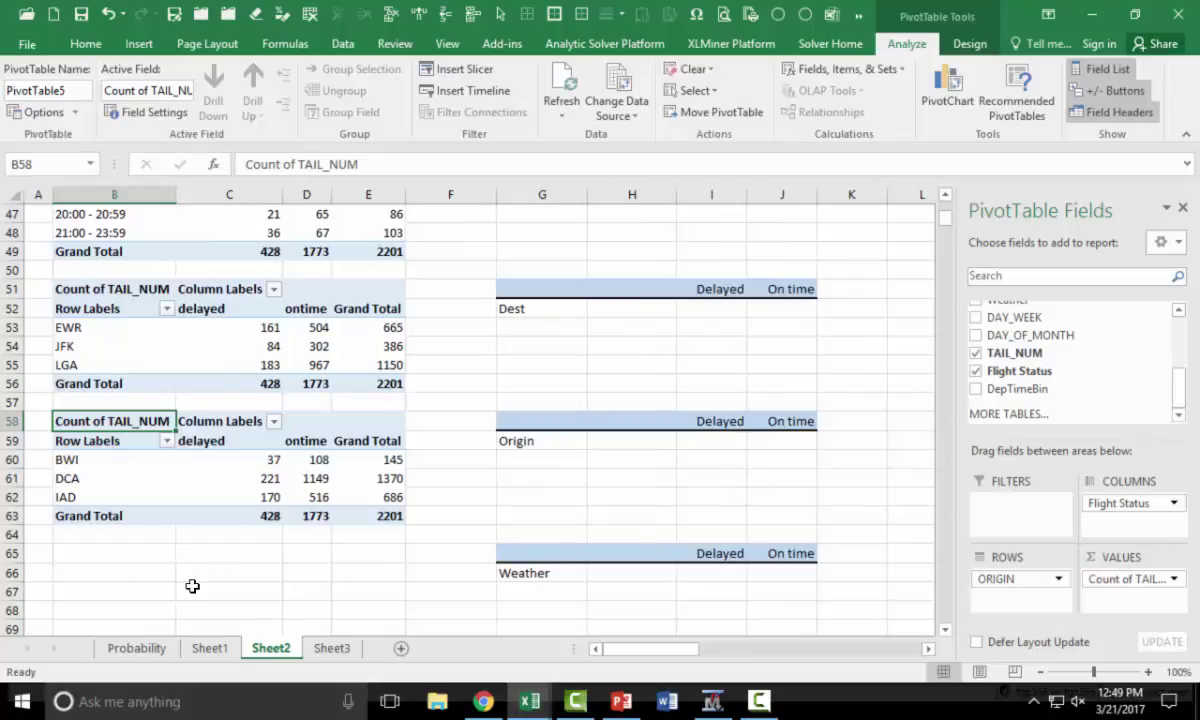
Step: Create a sixth PivotTable from the flight data range Sheet2!$Q$5:$AD$2206 on the existing worksheet at cell B65
{"action": "left_click", "coordinate": [641, 607]}
{"action": "left_click_drag", "start_coordinate": [788, 659], "coordinate": [934, 658]}
{"action": "scroll", "coordinate": [262, 327], "scroll_direction": "up", "scroll_amount": 15}
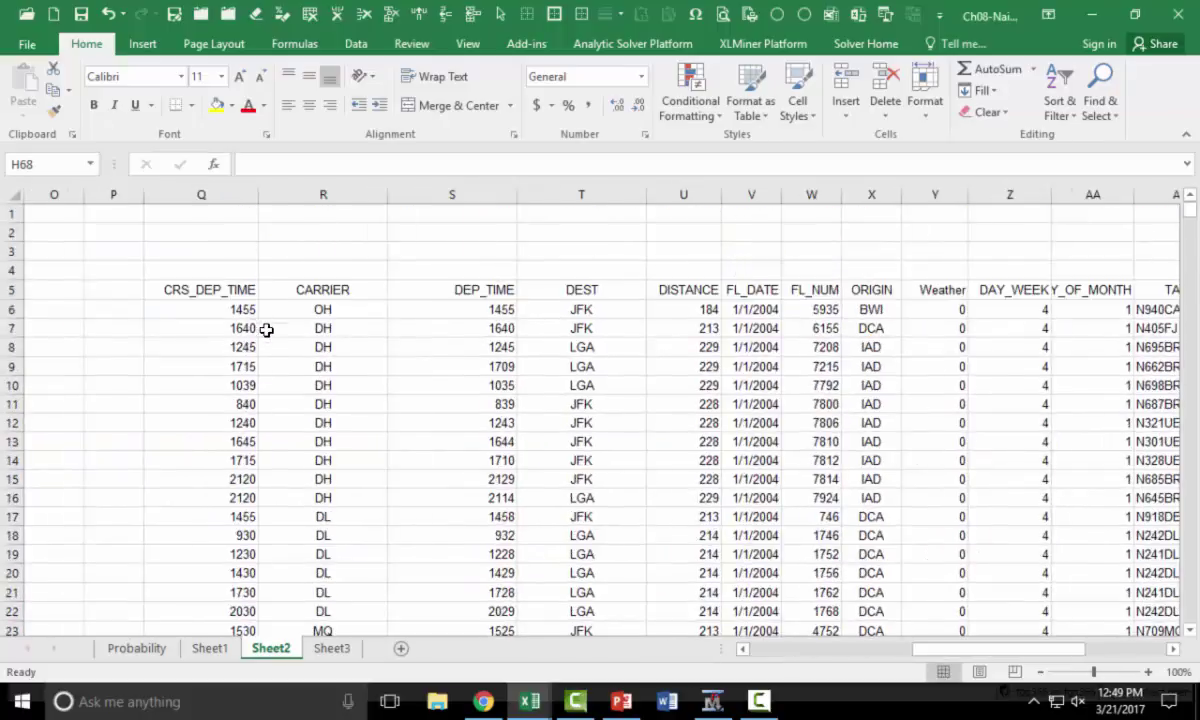
{"action": "left_click", "coordinate": [212, 287]}
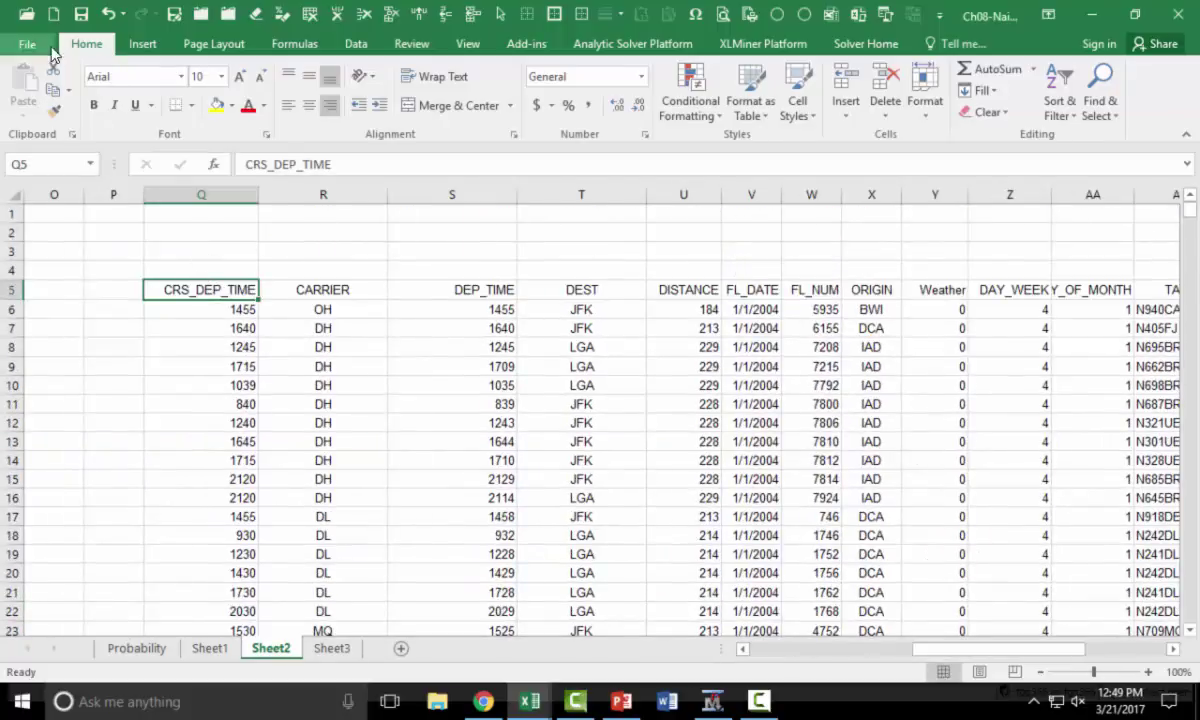
{"action": "left_click", "coordinate": [141, 45]}
{"action": "left_click", "coordinate": [30, 88]}
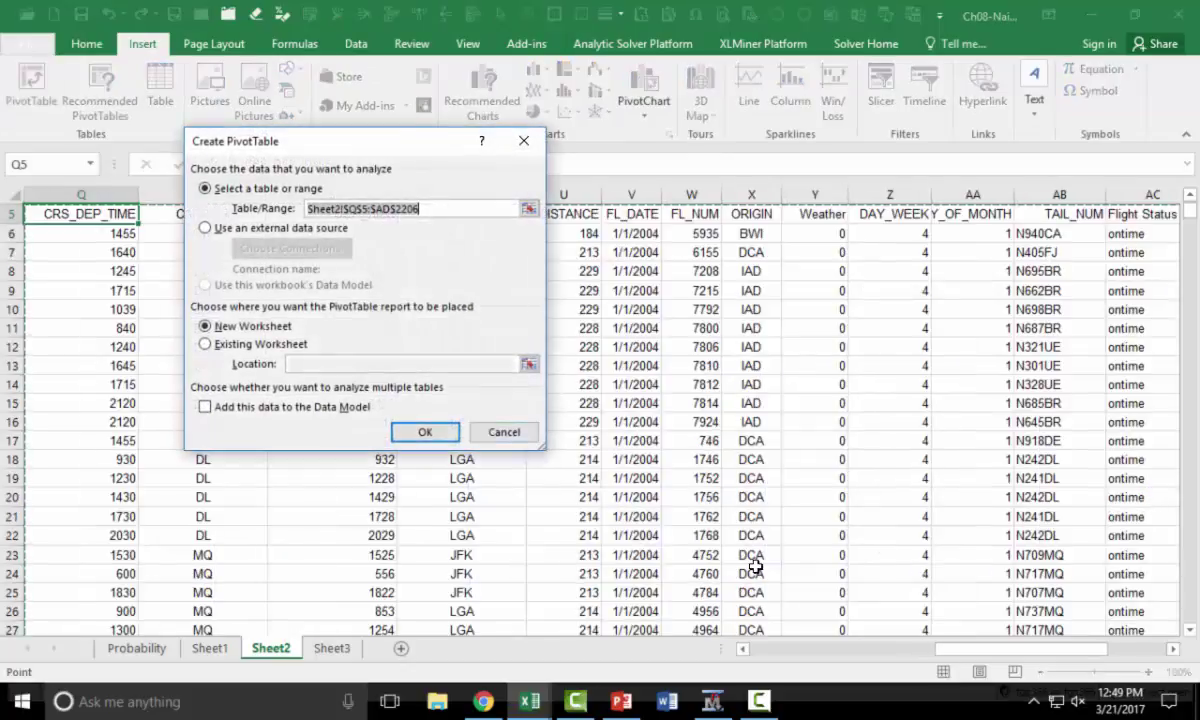
{"action": "left_click", "coordinate": [218, 344]}
{"action": "left_click", "coordinate": [312, 366]}
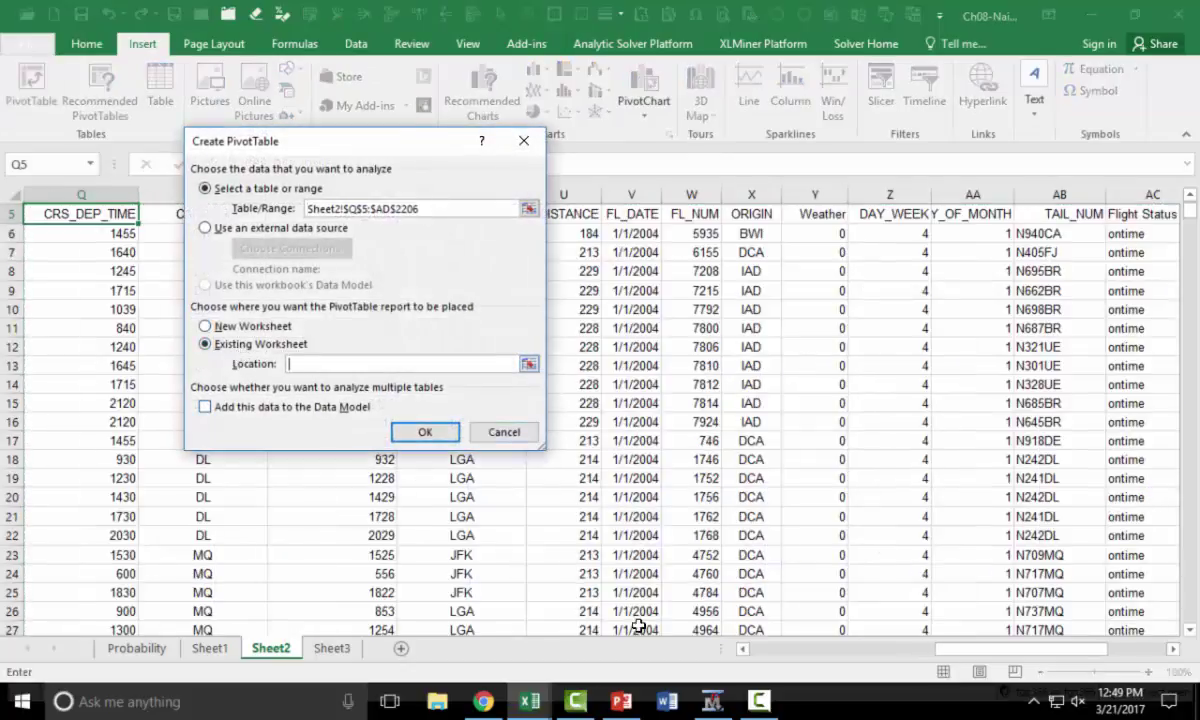
{"action": "left_click_drag", "start_coordinate": [999, 648], "coordinate": [785, 648]}
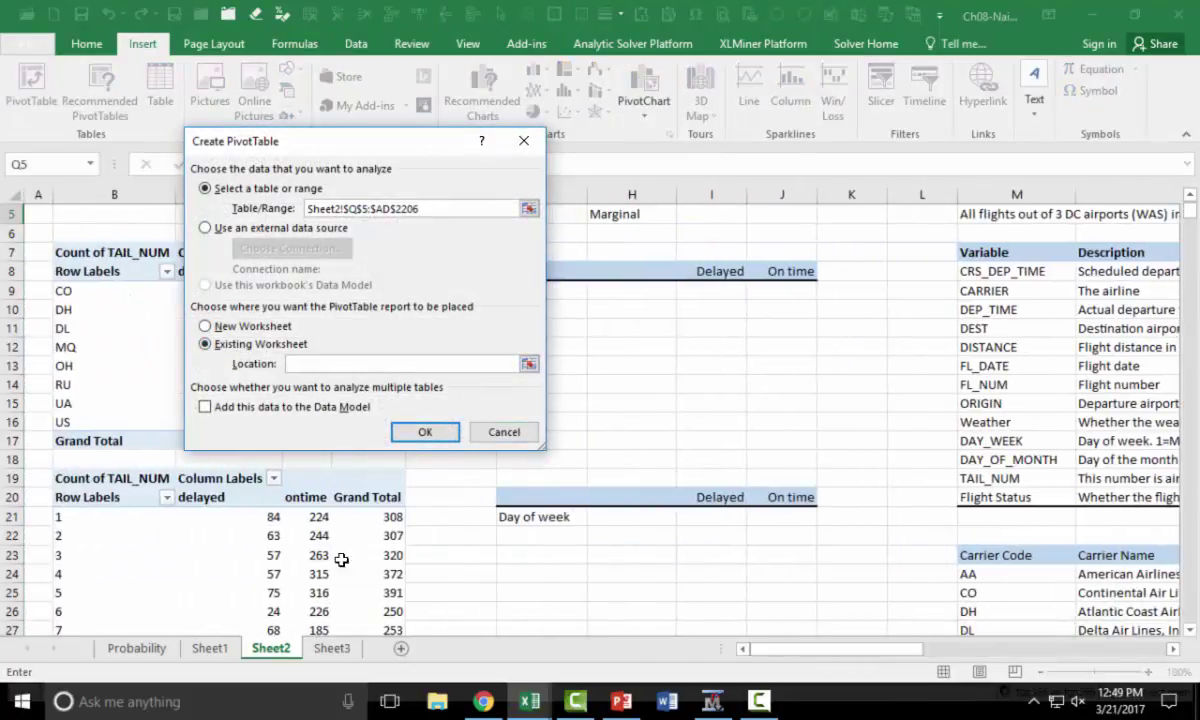
{"action": "scroll", "coordinate": [243, 521], "scroll_direction": "down", "scroll_amount": 3}
{"action": "scroll", "coordinate": [243, 521], "scroll_direction": "down", "scroll_amount": 10}
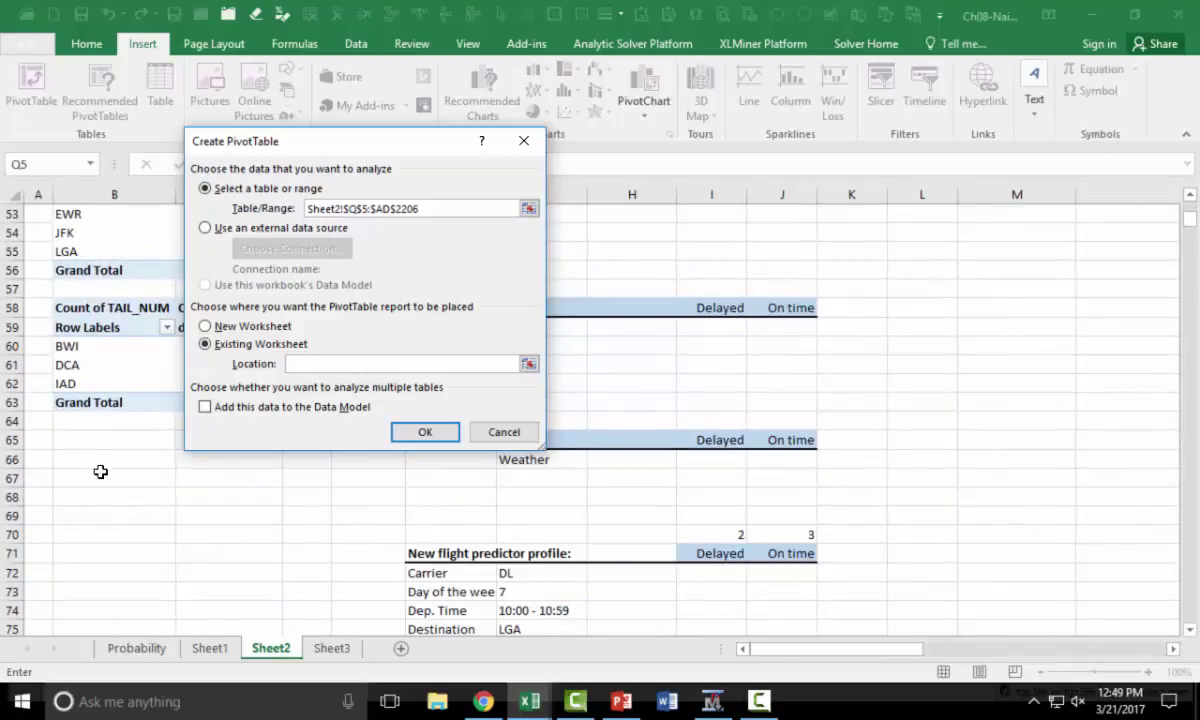
{"action": "left_click", "coordinate": [71, 444]}
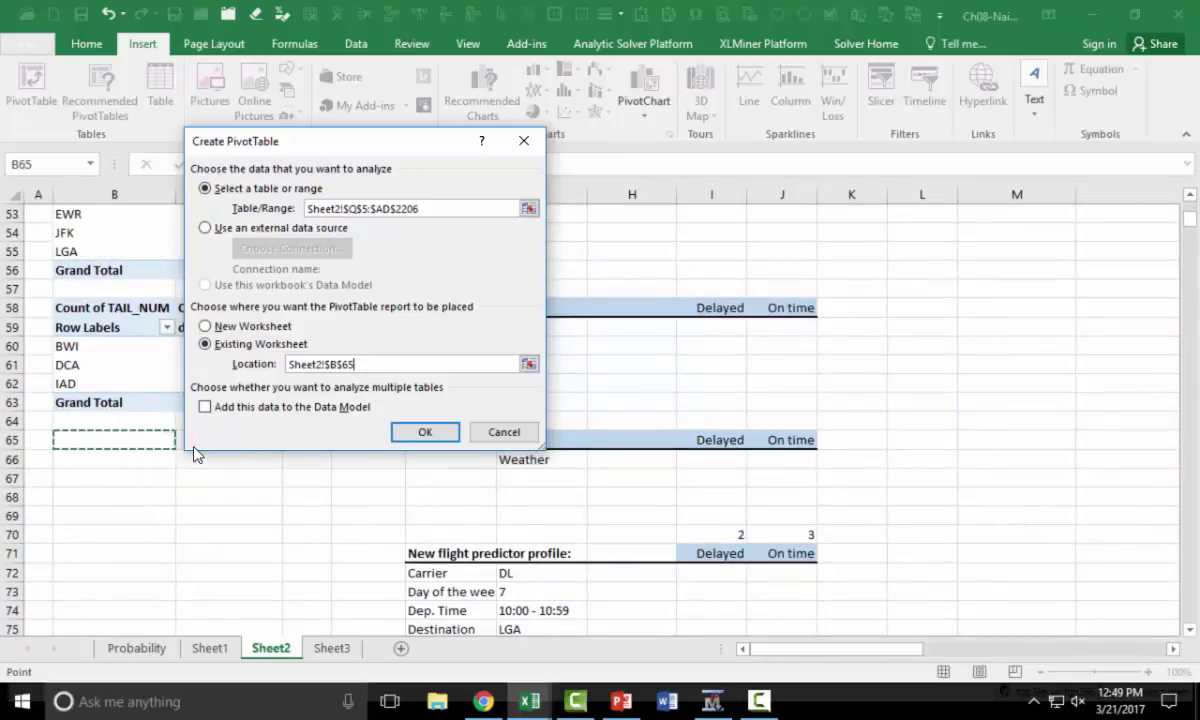
{"action": "left_click", "coordinate": [437, 432]}
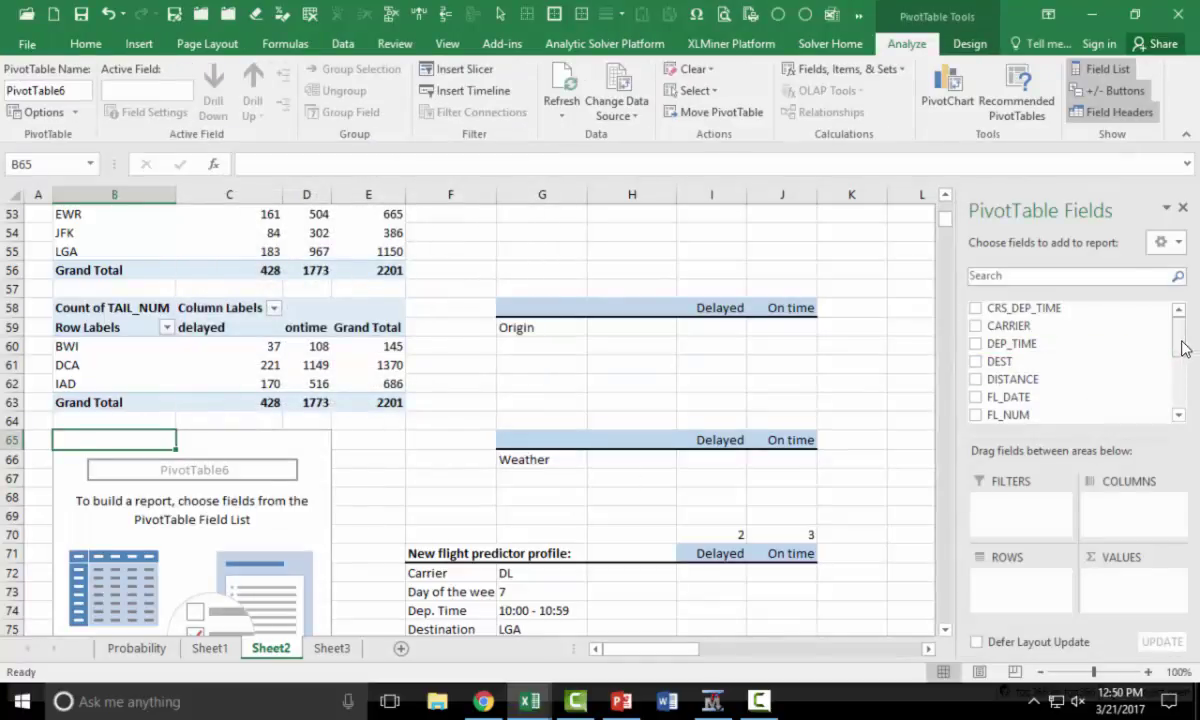
Step: Lay out the PivotTable at B65 with Weather as rows, Flight Status as columns and Count of TAIL_NUM as values
{"action": "left_click_drag", "start_coordinate": [1179, 320], "coordinate": [1181, 407]}
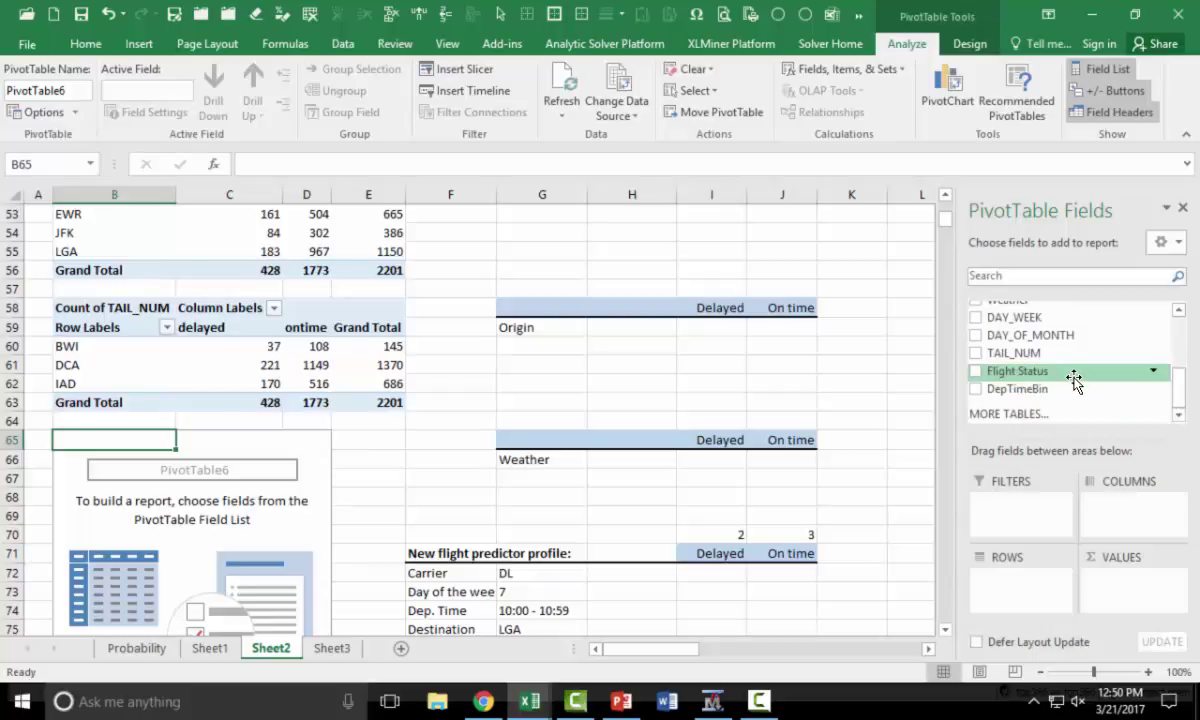
{"action": "scroll", "coordinate": [1074, 380], "scroll_direction": "up", "scroll_amount": 1}
{"action": "left_click_drag", "start_coordinate": [1179, 400], "coordinate": [1179, 362]}
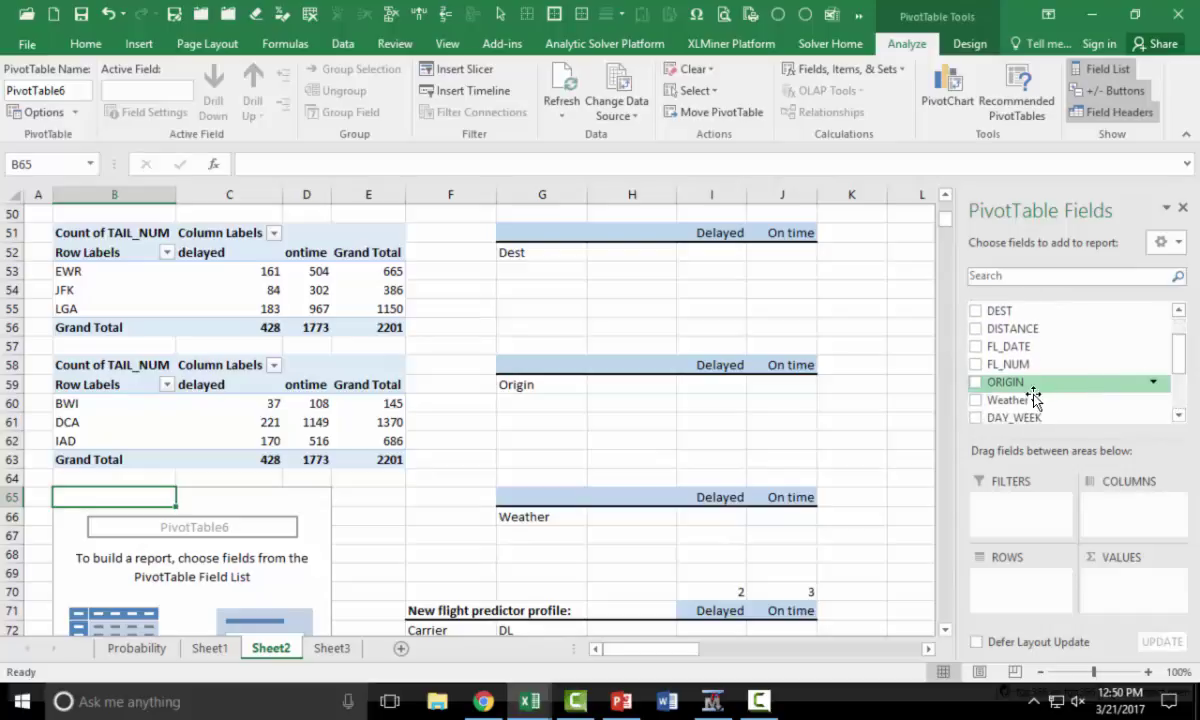
{"action": "left_click_drag", "start_coordinate": [1000, 399], "coordinate": [1020, 578]}
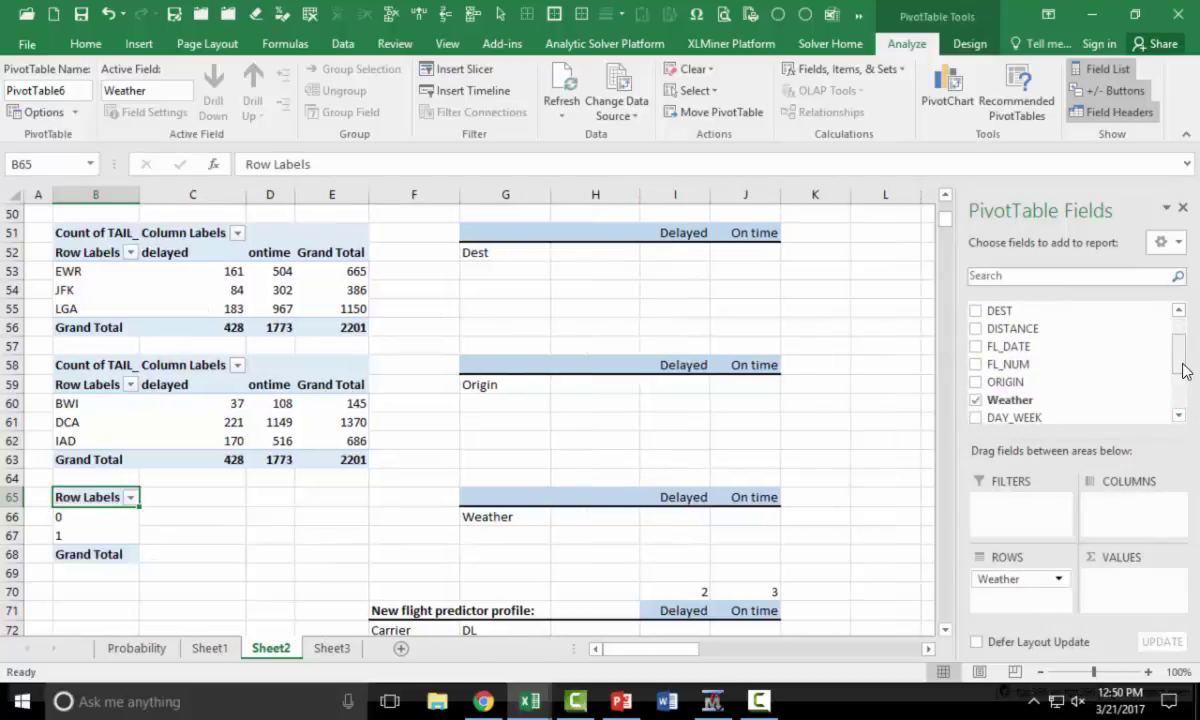
{"action": "left_click_drag", "start_coordinate": [1181, 370], "coordinate": [1177, 397]}
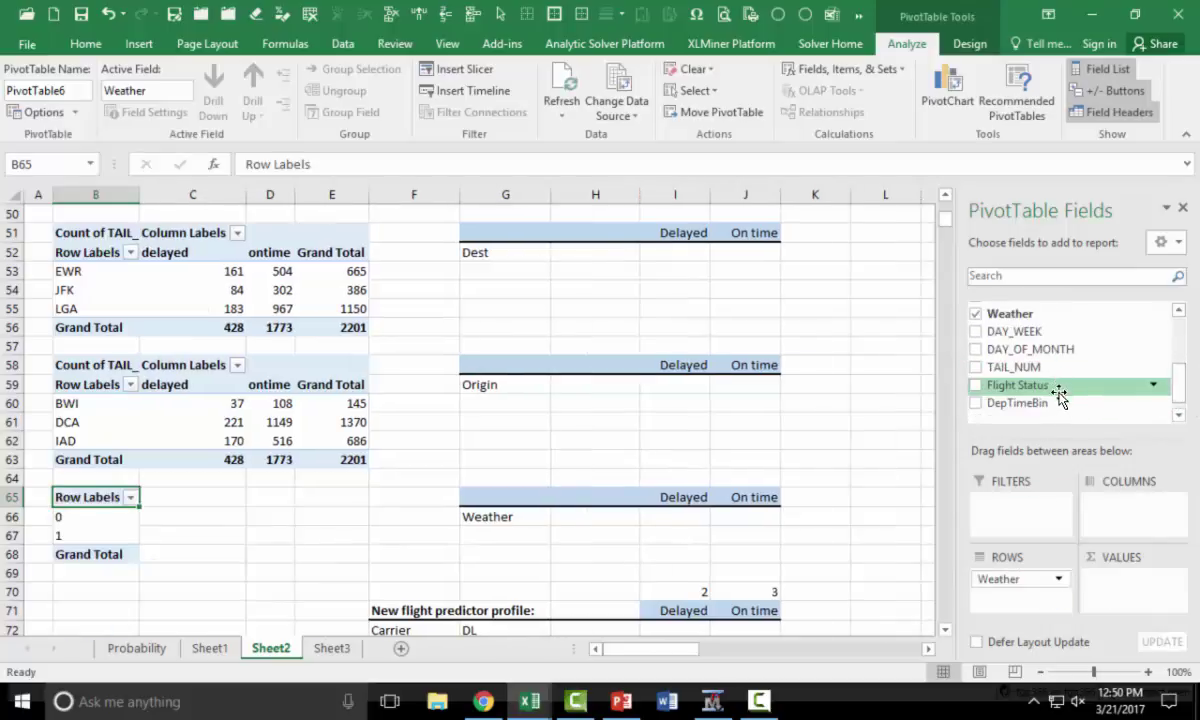
{"action": "left_click_drag", "start_coordinate": [1128, 520], "coordinate": [1126, 515]}
{"action": "left_click_drag", "start_coordinate": [1104, 367], "coordinate": [1140, 598]}
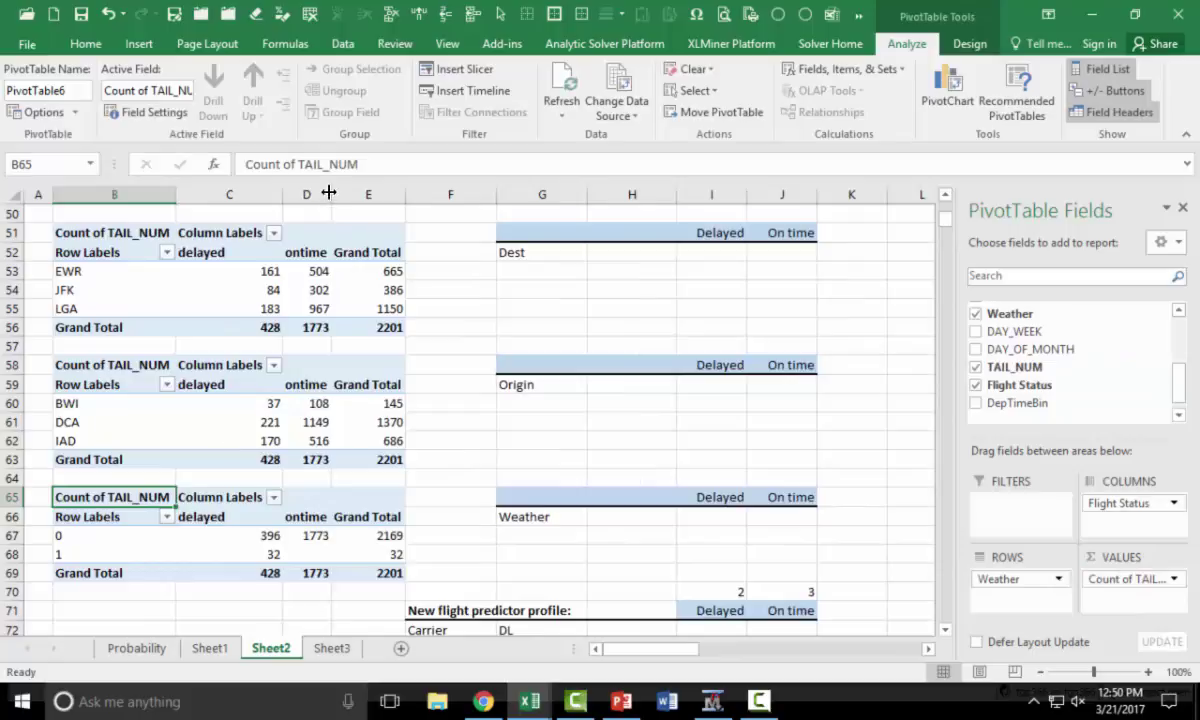
Step: Widen column D and right-align the delayed and ontime headers of the carrier PivotTable in C8:D8
{"action": "left_click_drag", "start_coordinate": [329, 192], "coordinate": [362, 192]}
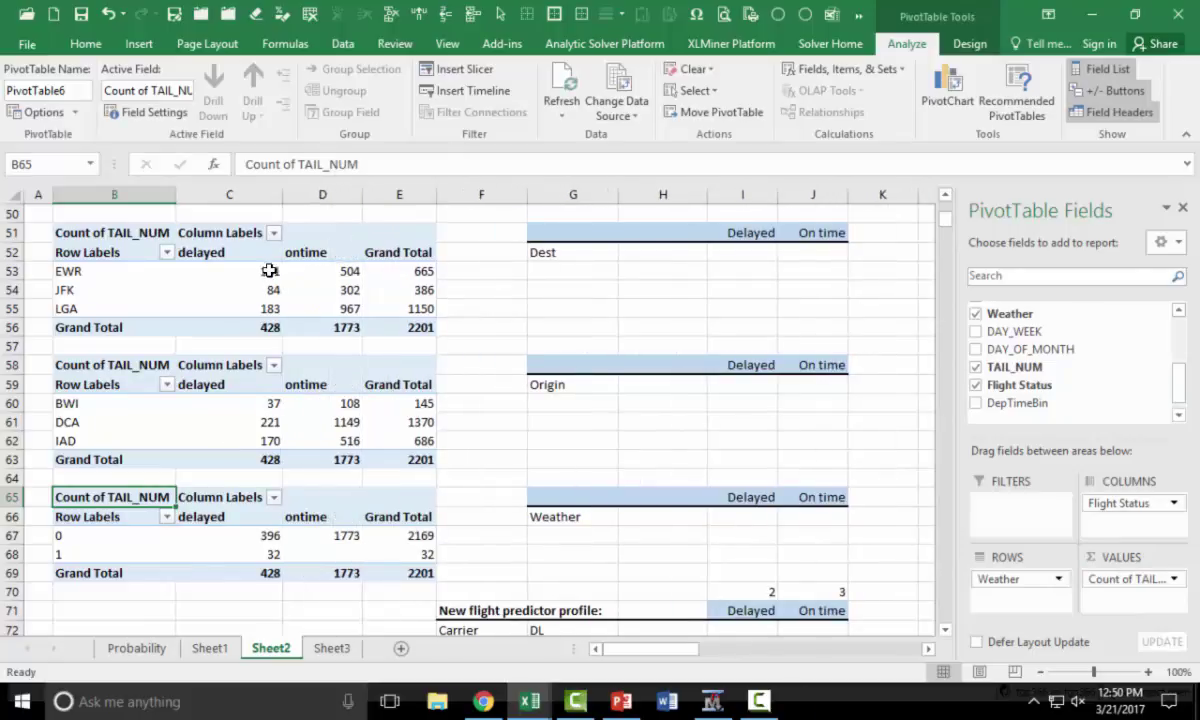
{"action": "scroll", "coordinate": [295, 310], "scroll_direction": "up", "scroll_amount": 16}
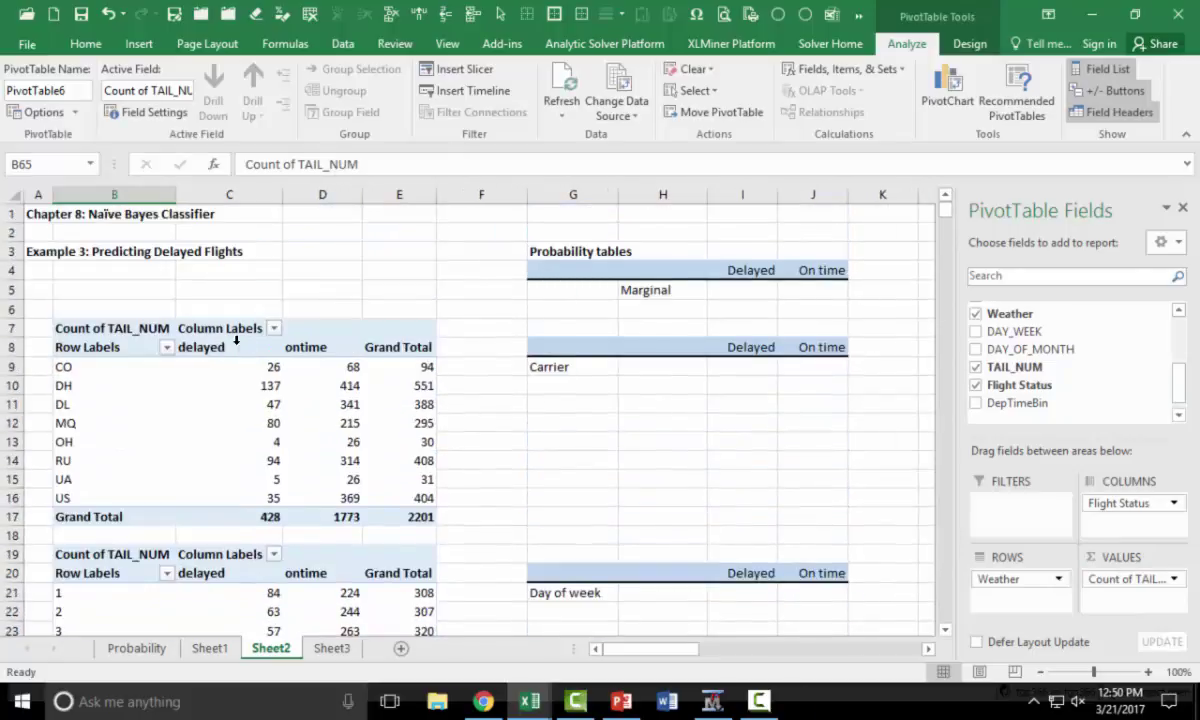
{"action": "left_click_drag", "start_coordinate": [206, 349], "coordinate": [298, 354]}
{"action": "left_click", "coordinate": [85, 44]}
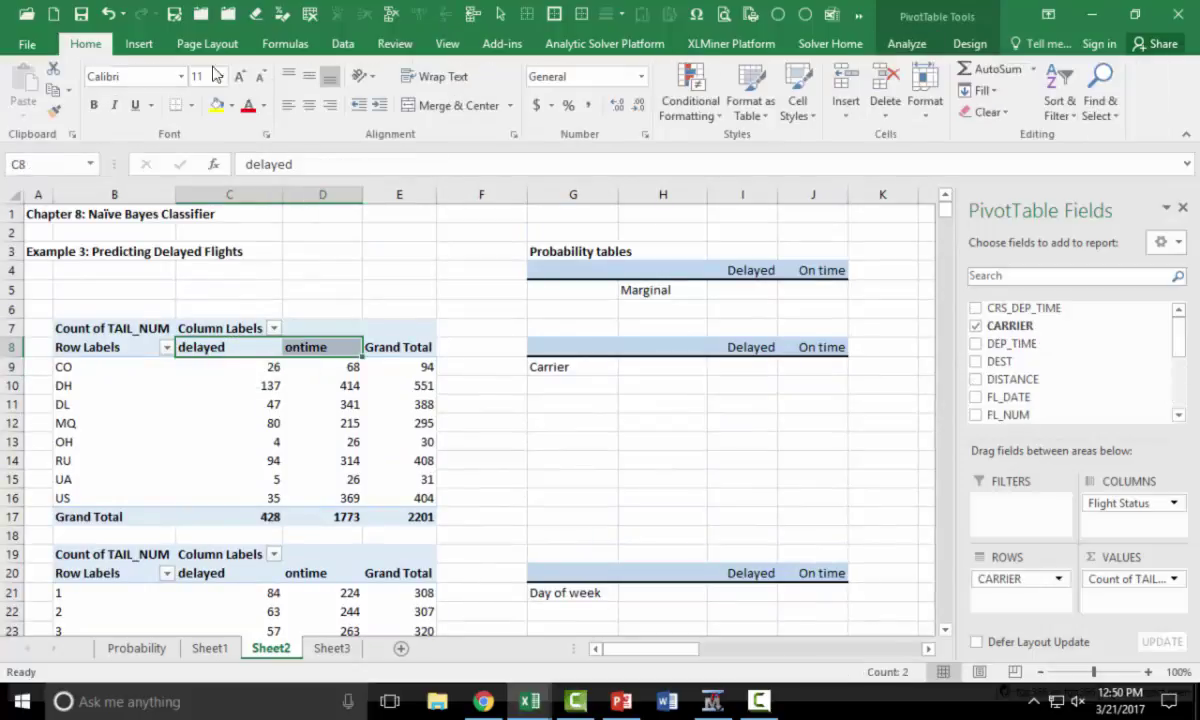
{"action": "left_click", "coordinate": [331, 106]}
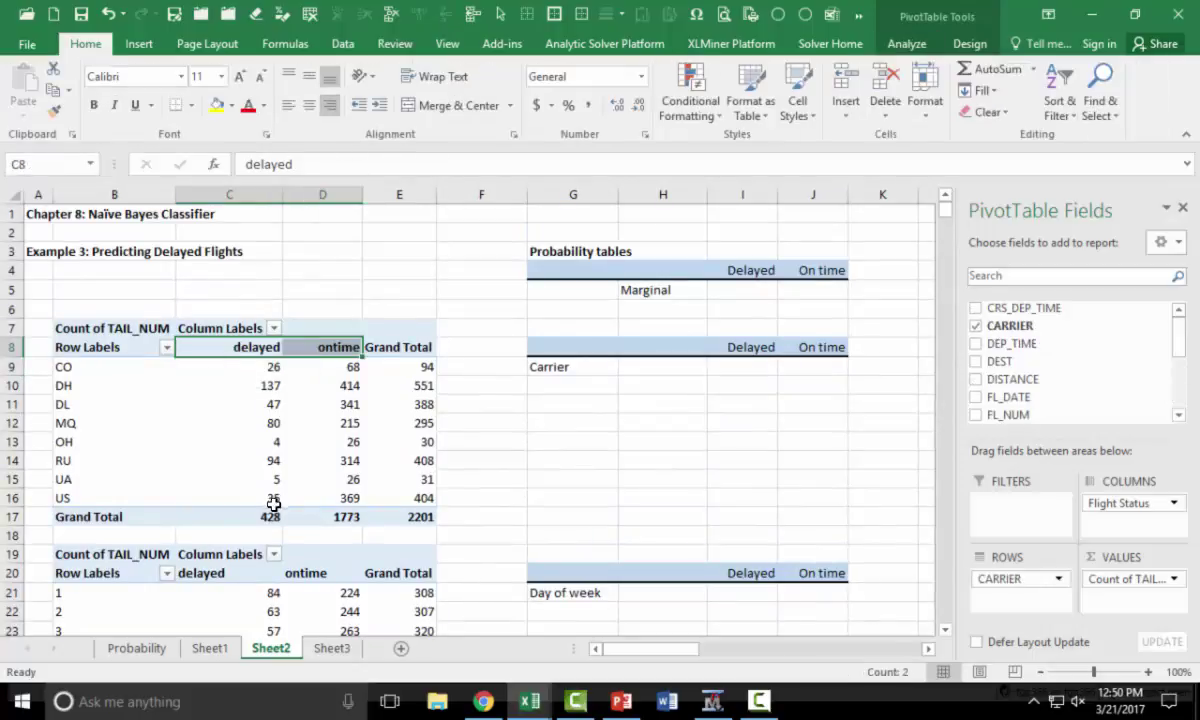
Step: Right-align the delayed and ontime headers of the day-of-week PivotTable in C20:D20
{"action": "left_click", "coordinate": [217, 575]}
{"action": "left_click_drag", "start_coordinate": [287, 581], "coordinate": [312, 572]}
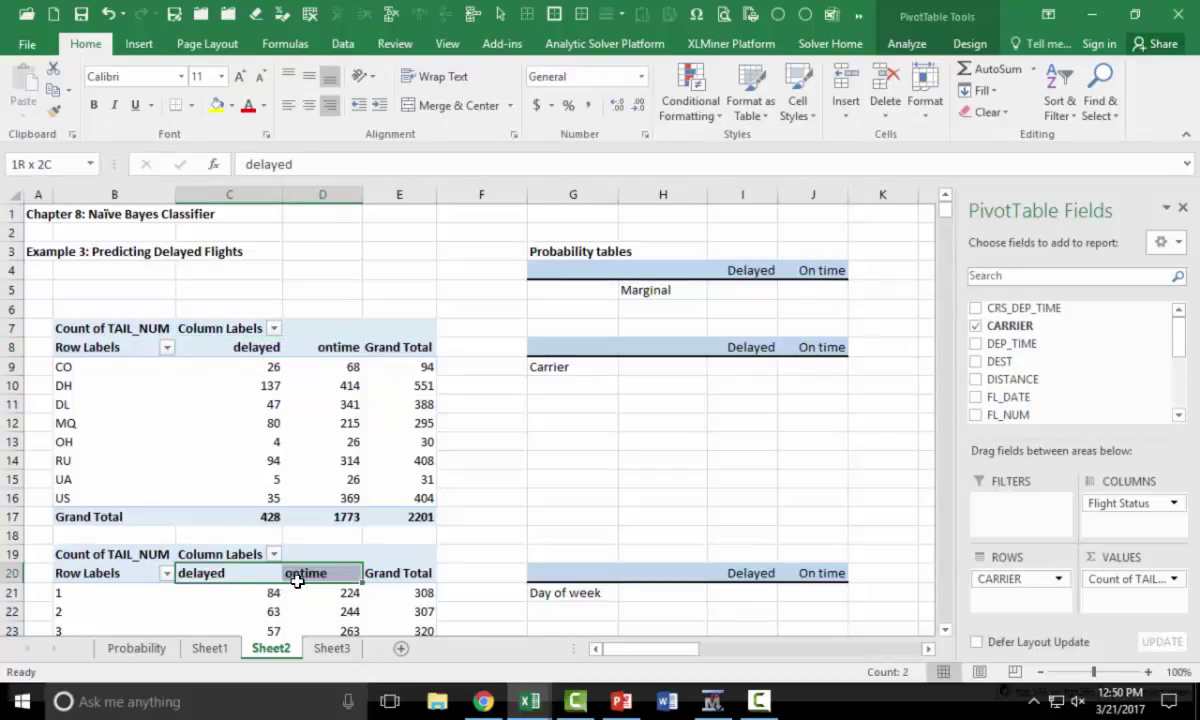
{"action": "left_click", "coordinate": [332, 108]}
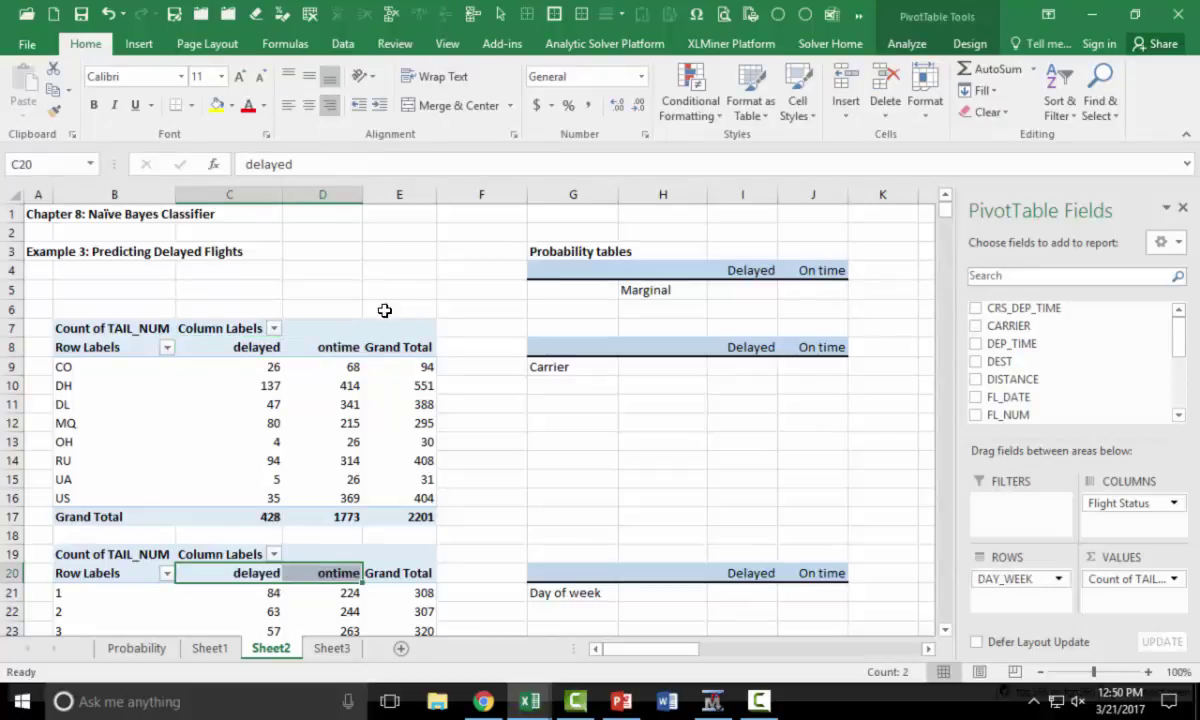
Step: Right-align the delayed and ontime headers of the departure time bin PivotTable in C31:D31
{"action": "scroll", "coordinate": [384, 310], "scroll_direction": "down", "scroll_amount": 5}
{"action": "left_click", "coordinate": [207, 497]}
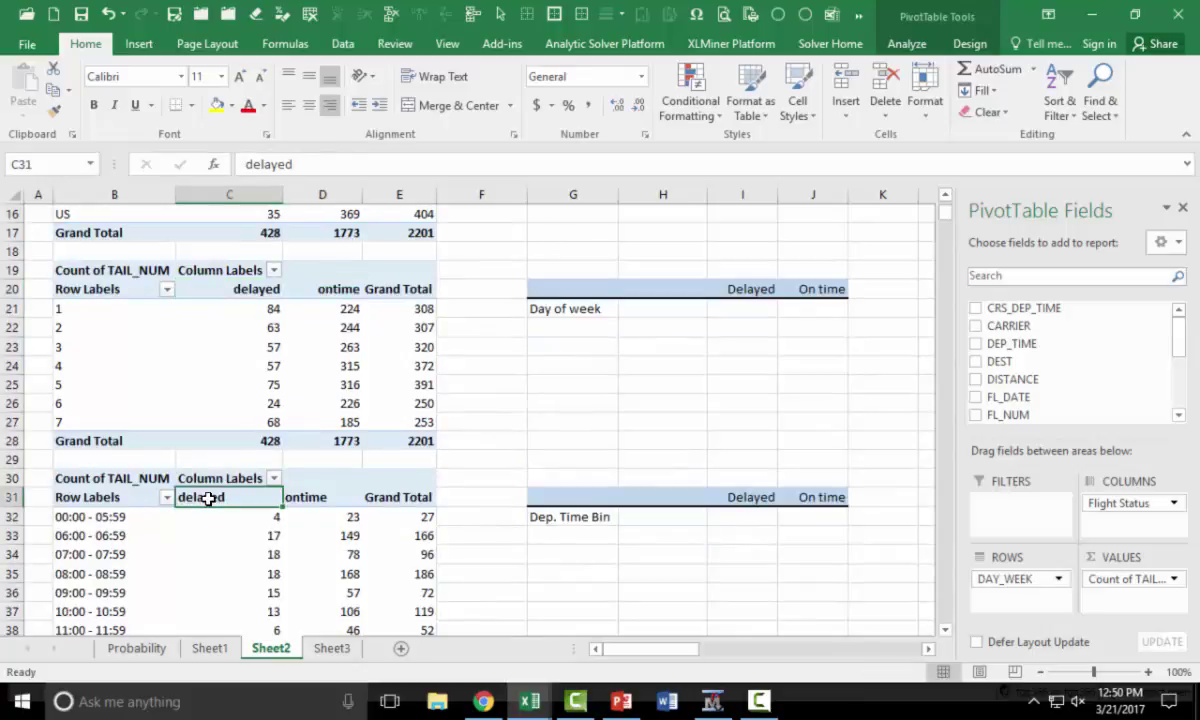
{"action": "left_click_drag", "start_coordinate": [207, 497], "coordinate": [298, 496]}
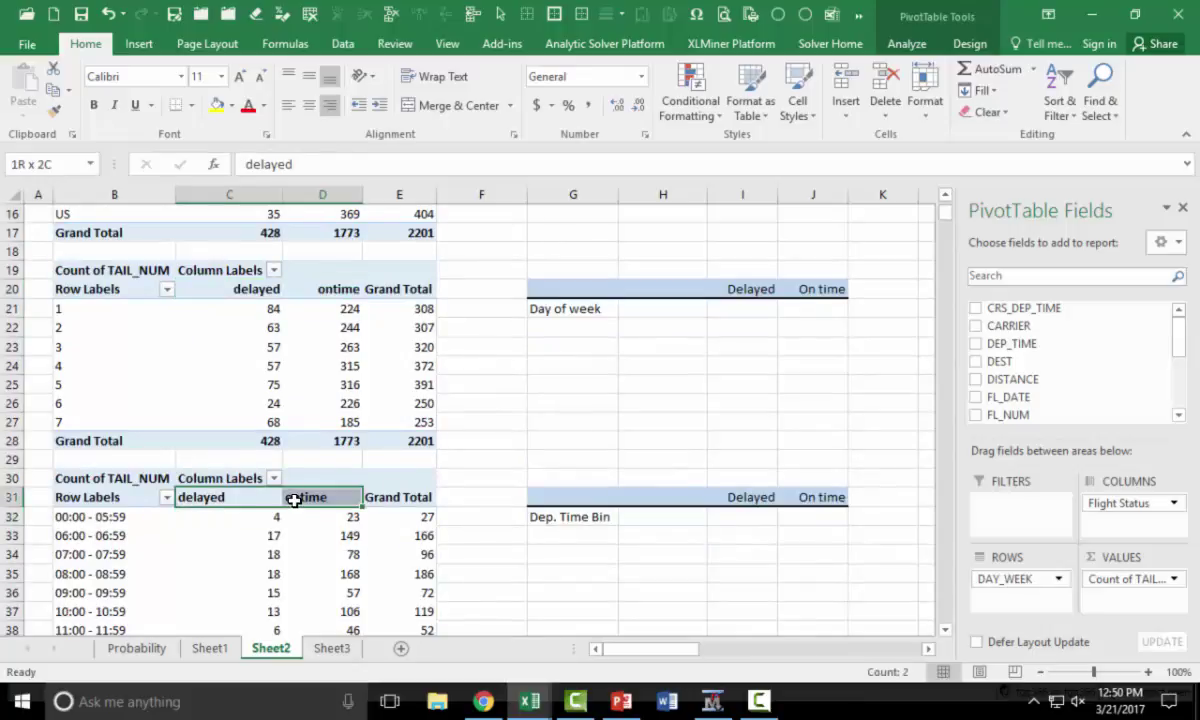
{"action": "left_click", "coordinate": [331, 108]}
Step: Right-align the delayed and ontime headers of the destination PivotTable in C52:D52 and the origin PivotTable in C59:D59
{"action": "scroll", "coordinate": [311, 311], "scroll_direction": "down", "scroll_amount": 9}
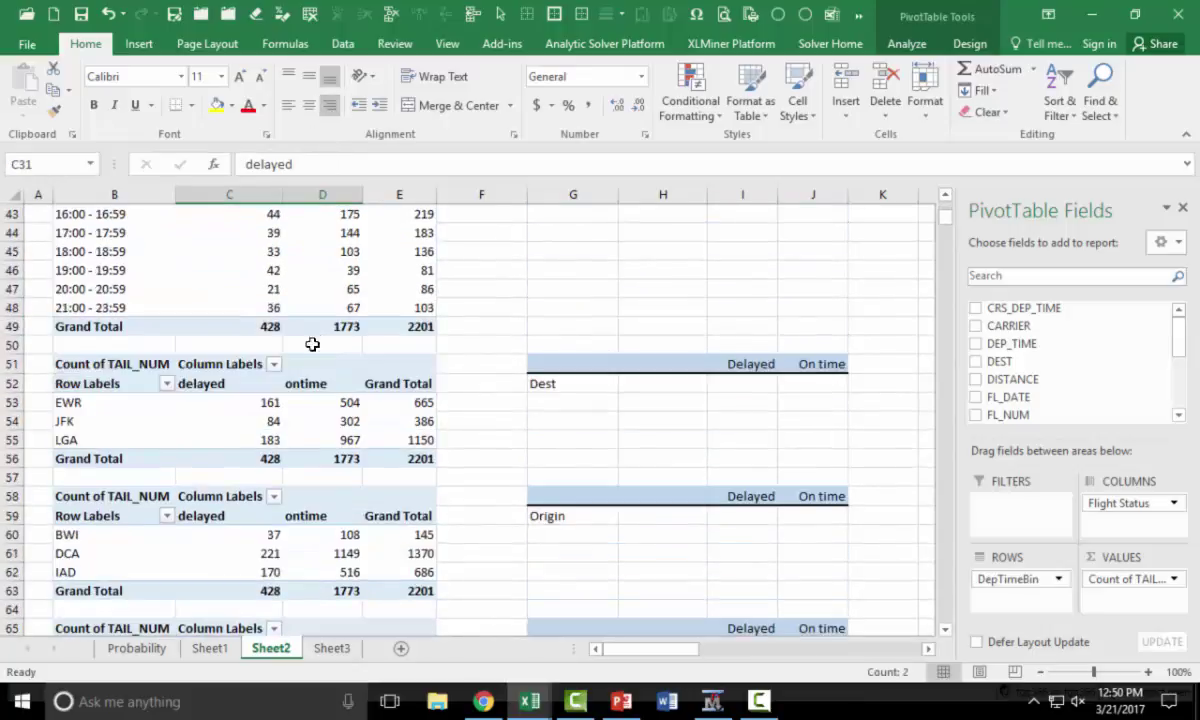
{"action": "left_click_drag", "start_coordinate": [233, 383], "coordinate": [297, 383]}
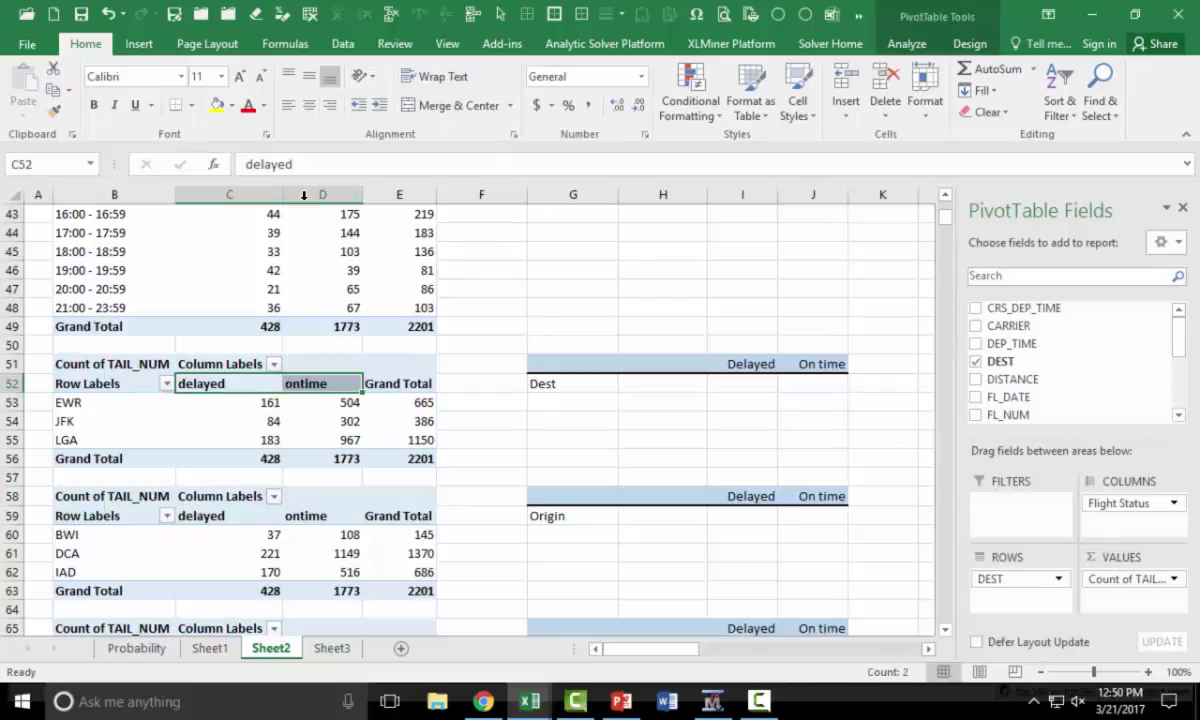
{"action": "left_click", "coordinate": [330, 105]}
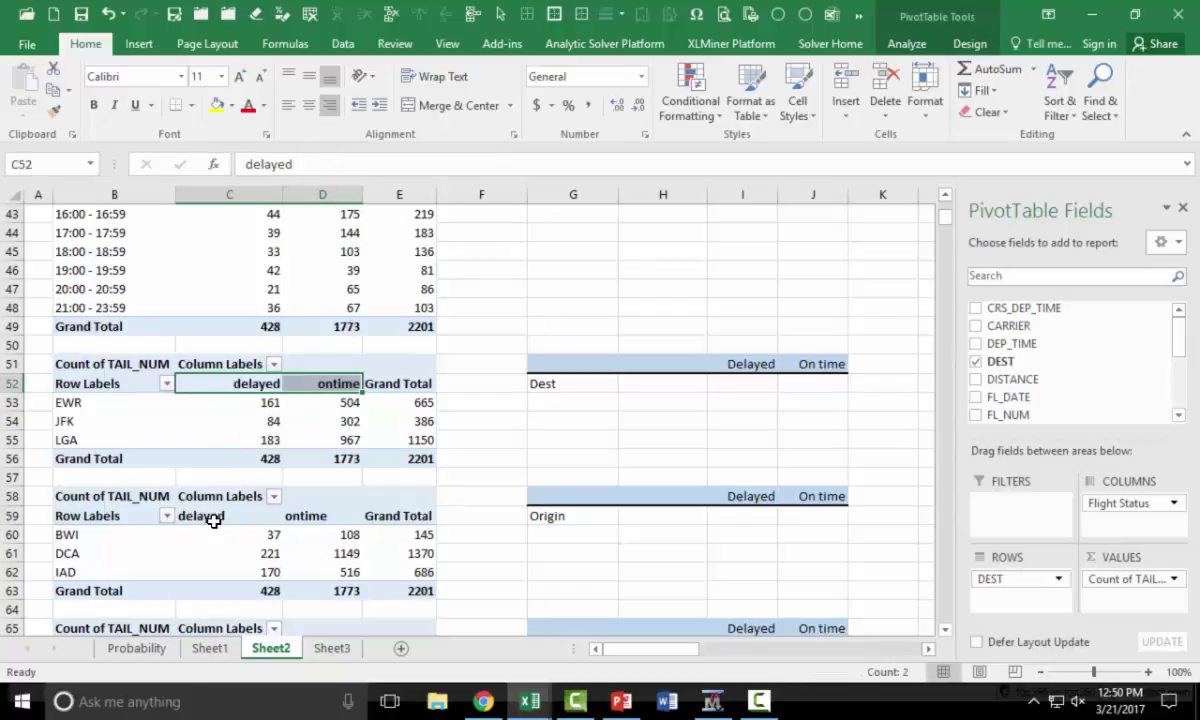
{"action": "left_click_drag", "start_coordinate": [213, 521], "coordinate": [300, 516]}
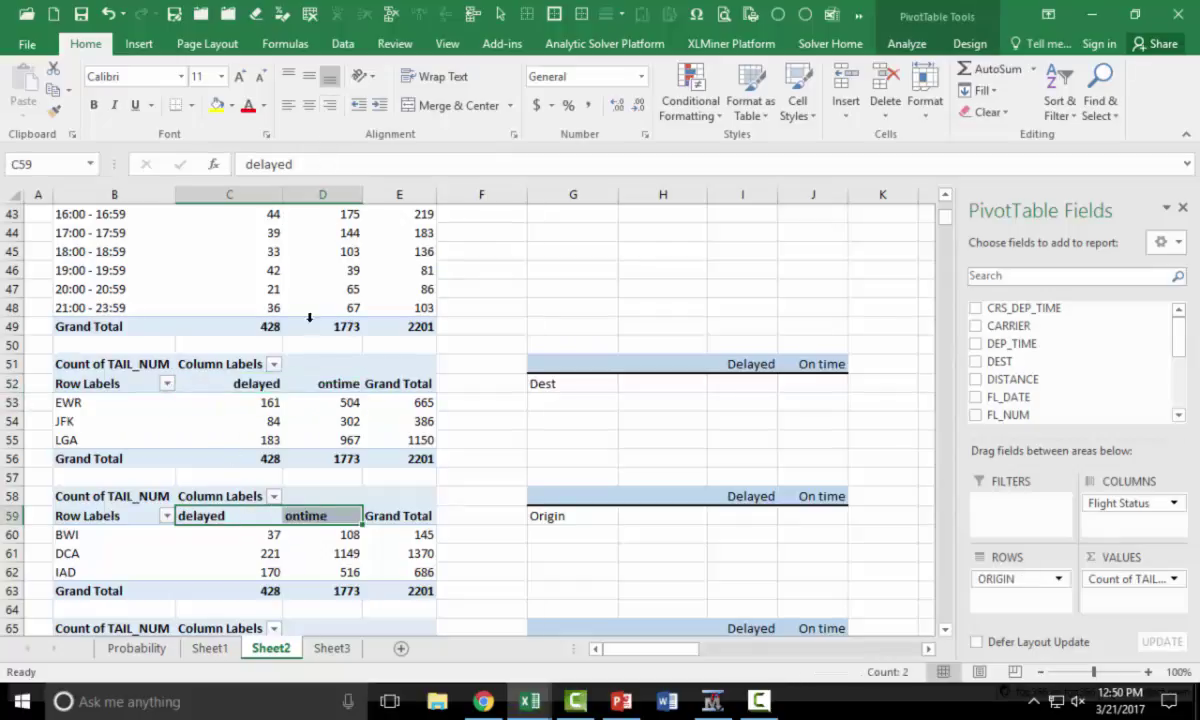
{"action": "left_click", "coordinate": [333, 108]}
Step: Right-align the delayed and ontime headers of the weather PivotTable in C66:D66
{"action": "scroll", "coordinate": [398, 416], "scroll_direction": "down", "scroll_amount": 4}
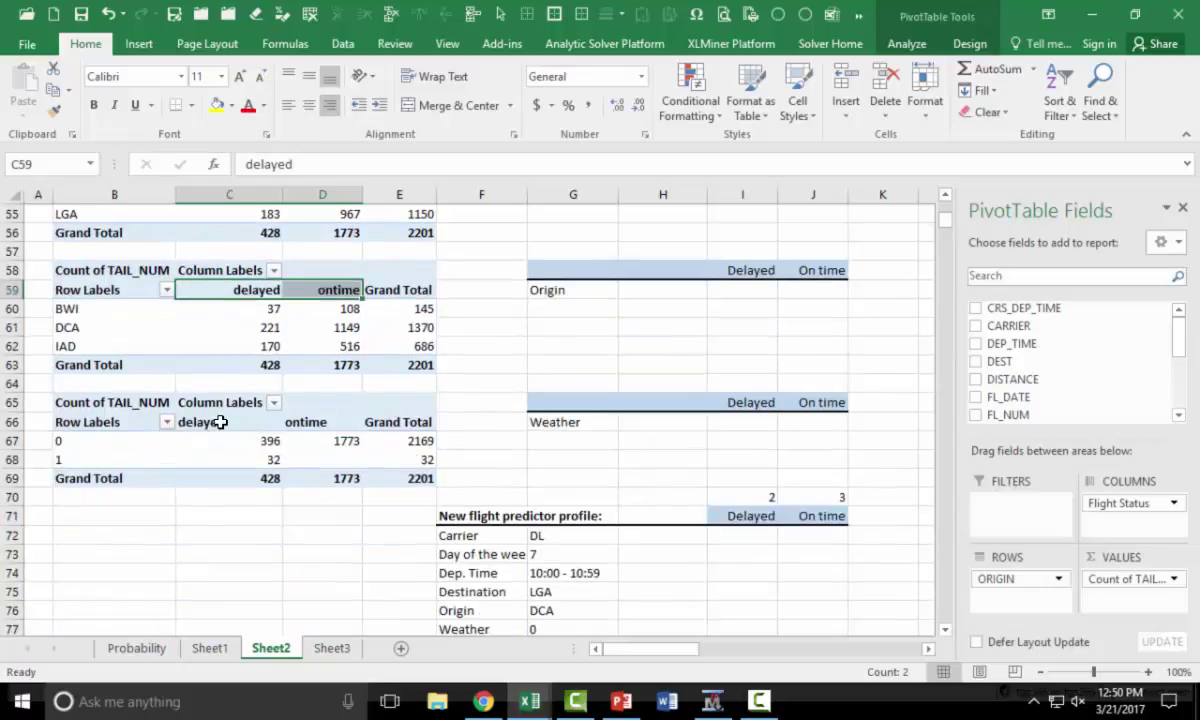
{"action": "left_click_drag", "start_coordinate": [220, 422], "coordinate": [295, 421]}
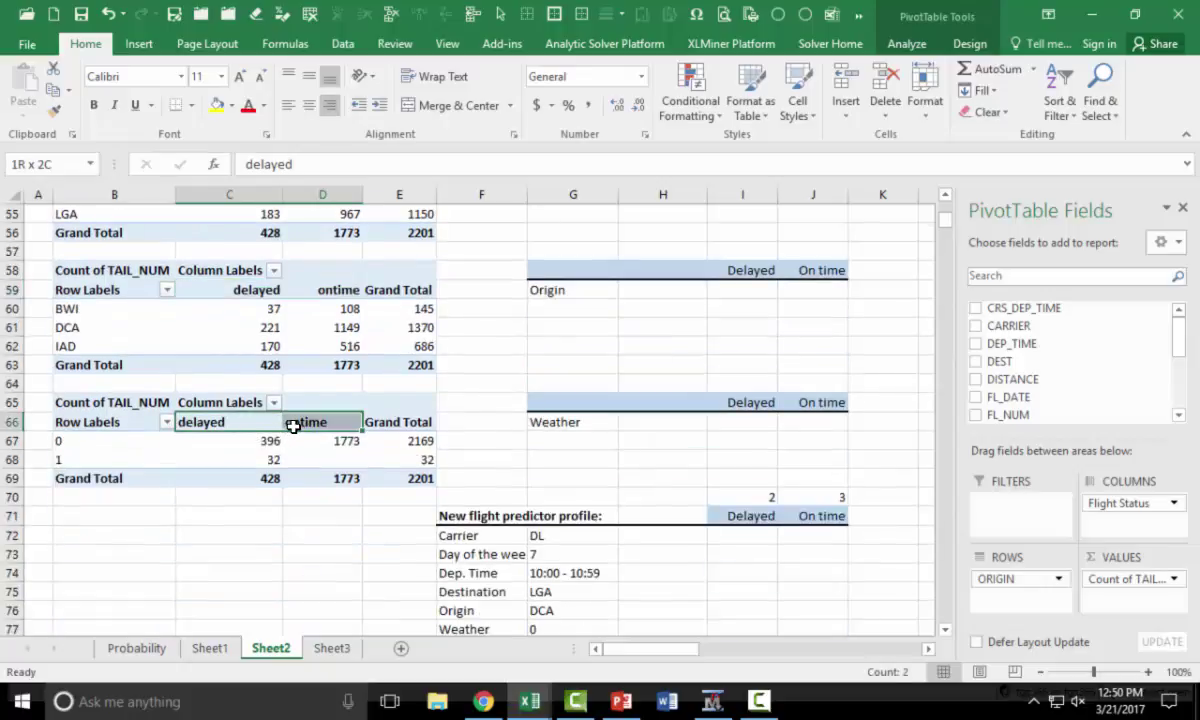
{"action": "left_click", "coordinate": [331, 108]}
{"action": "scroll", "coordinate": [236, 430], "scroll_direction": "up", "scroll_amount": 18}
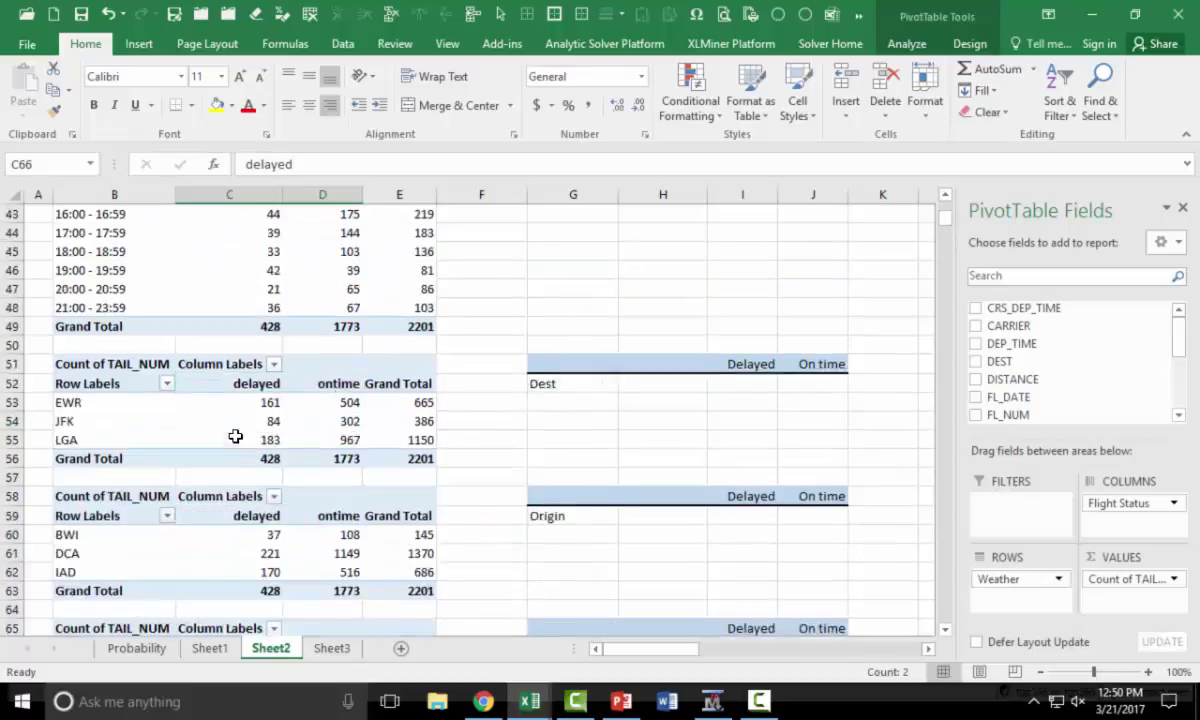